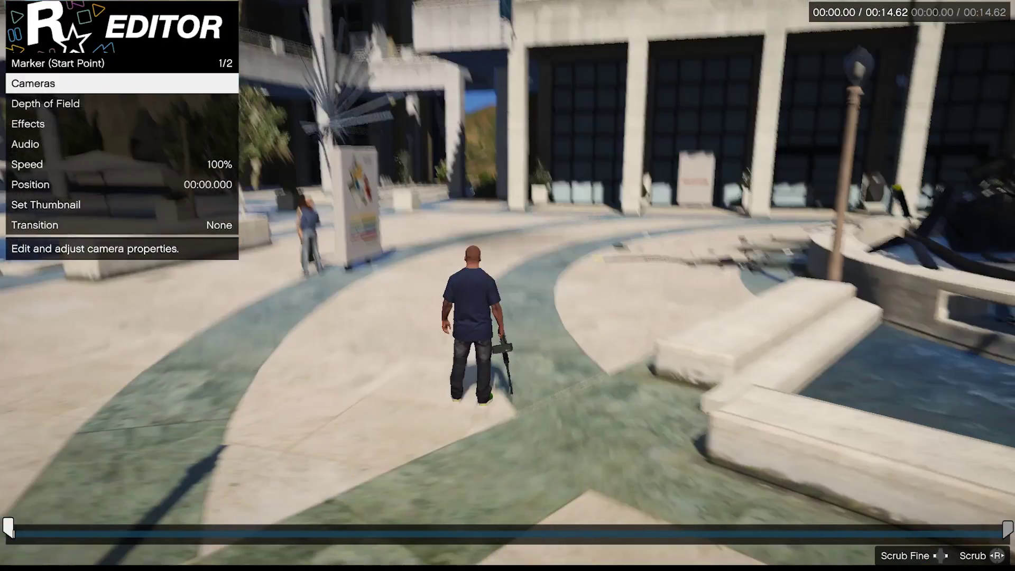
Trim the clip's beginning by moving the start marker to position 00:01.261
key(Right)
key(Left)
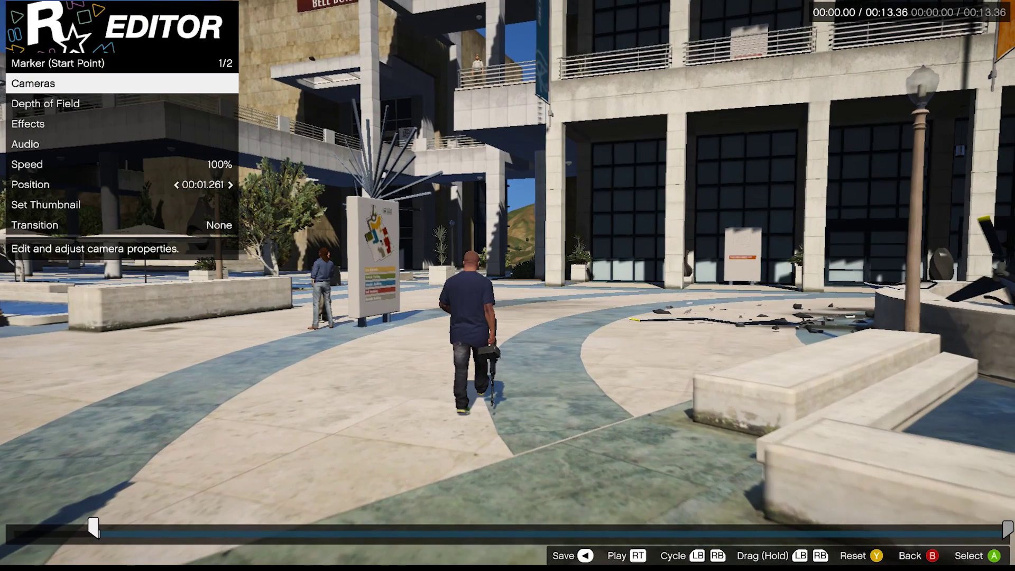
key(Right)
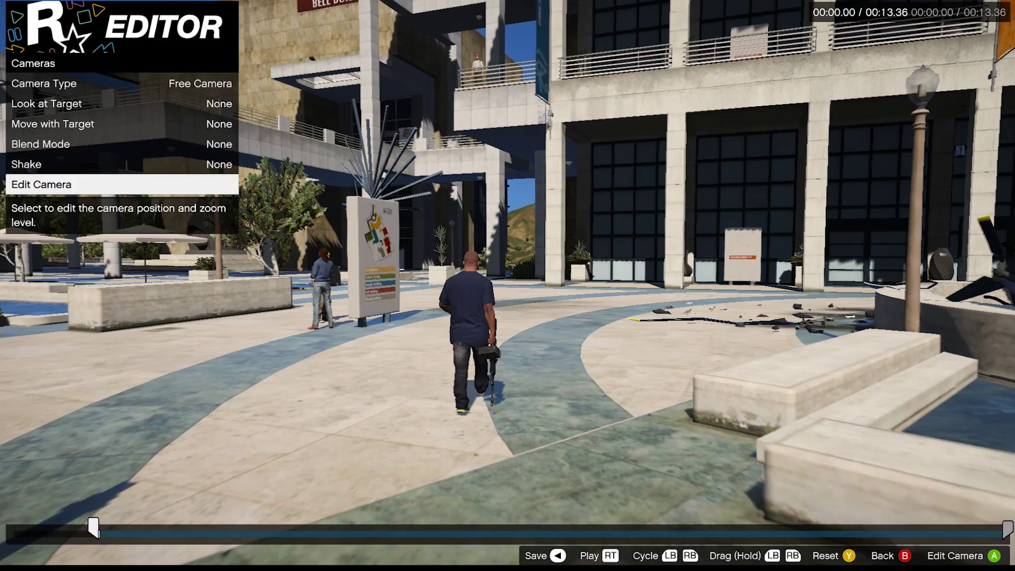
Edit the start marker's free camera, framing the character's lower legs closely from behind at about 2.84x zoom
key(Return)
scroll(507, 286, up, 3)
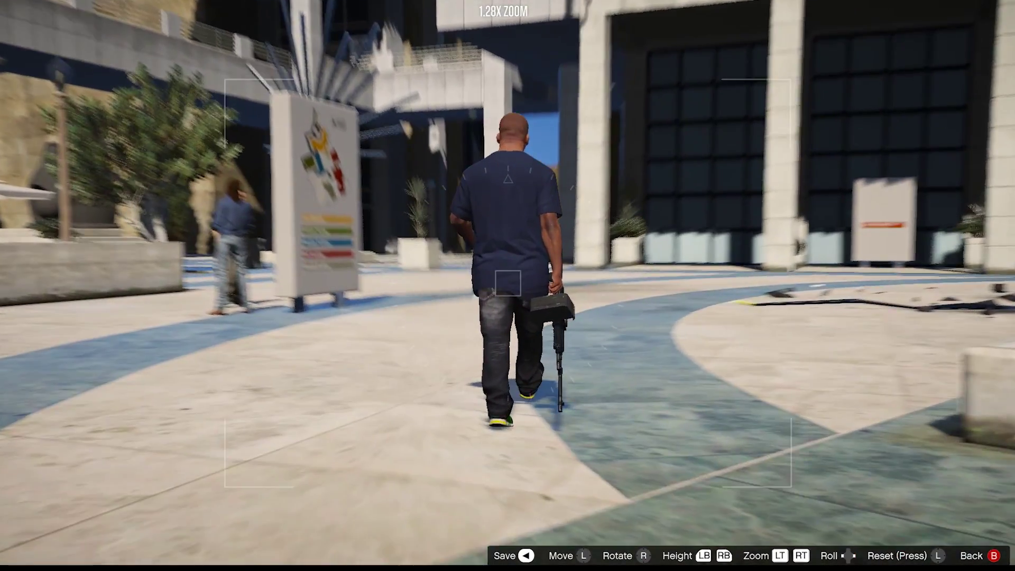
scroll(507, 286, up, 5)
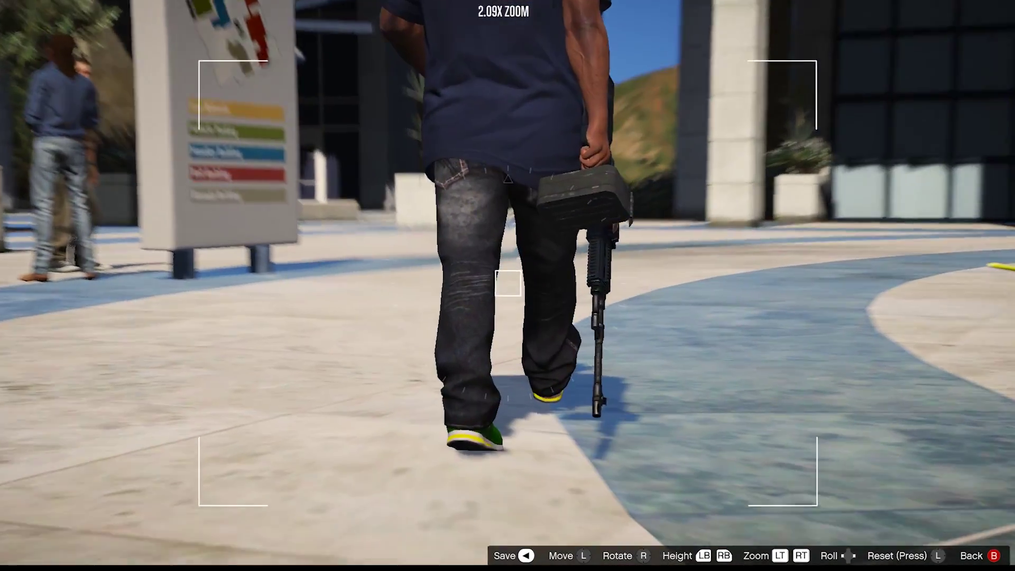
scroll(507, 286, up, 4)
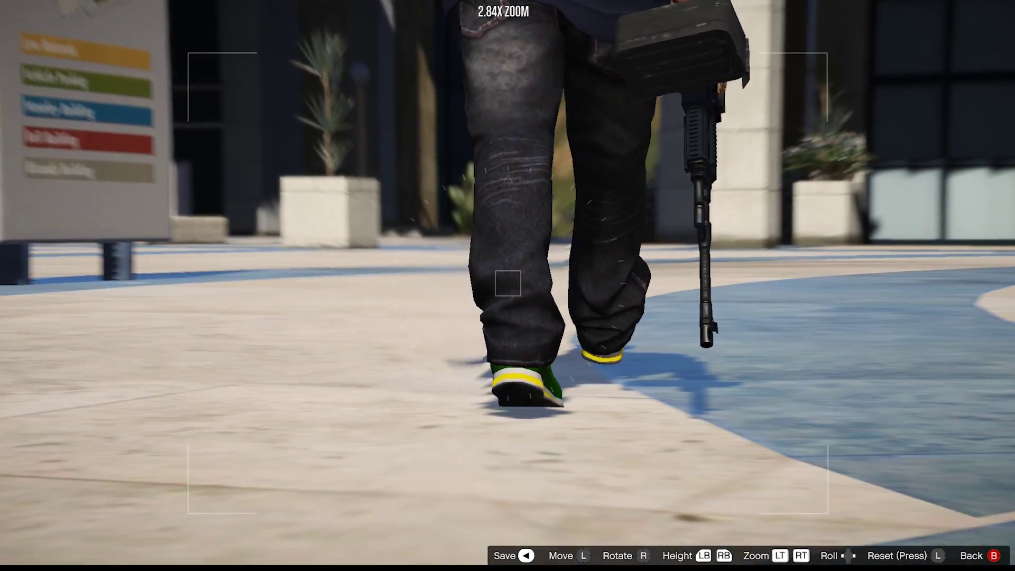
key(Escape)
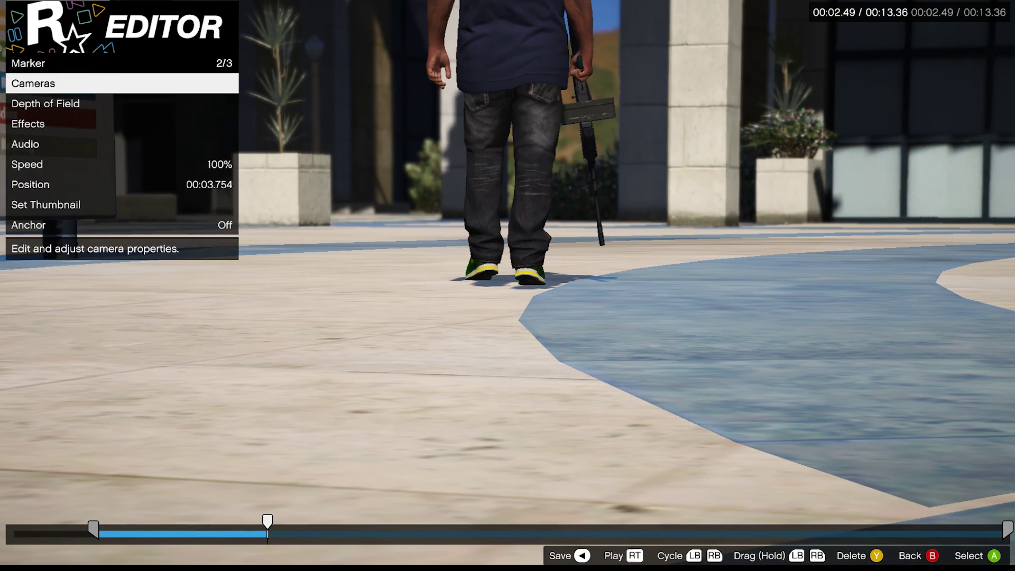
Edit the camera of the marker at position 00:03.754, framing the feet closely from behind at 3.06x zoom
key(Return)
scroll(507, 286, up, 2)
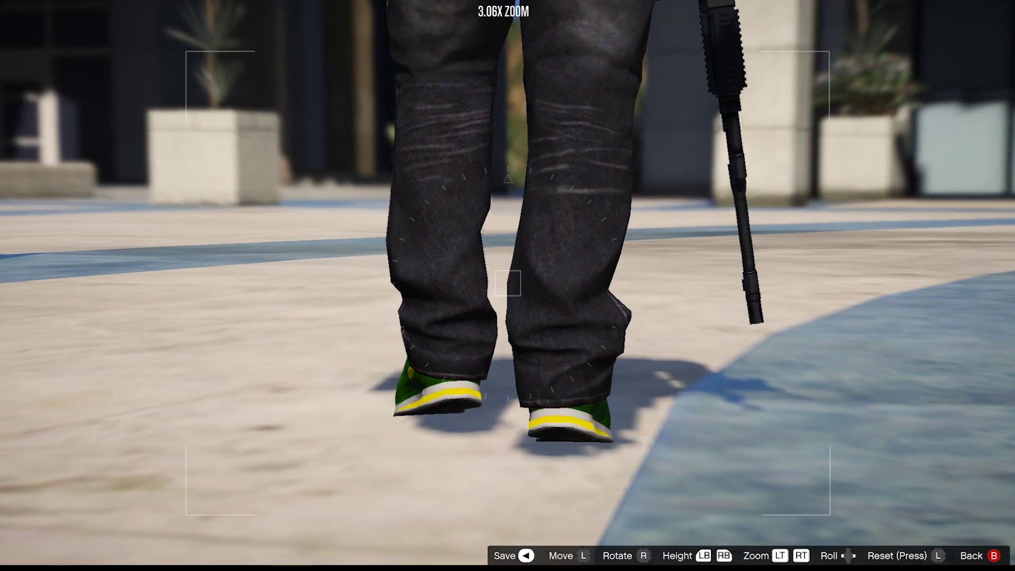
key(Escape)
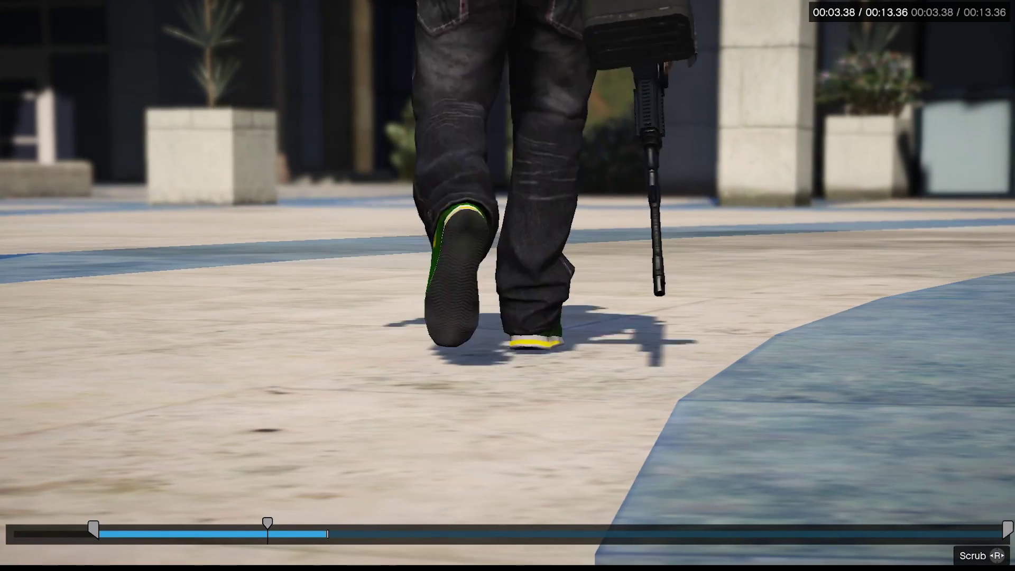
Add a marker at timeline time 00:04.24 and move its free camera forward to stay close behind the legs
key(Return)
key(Return)
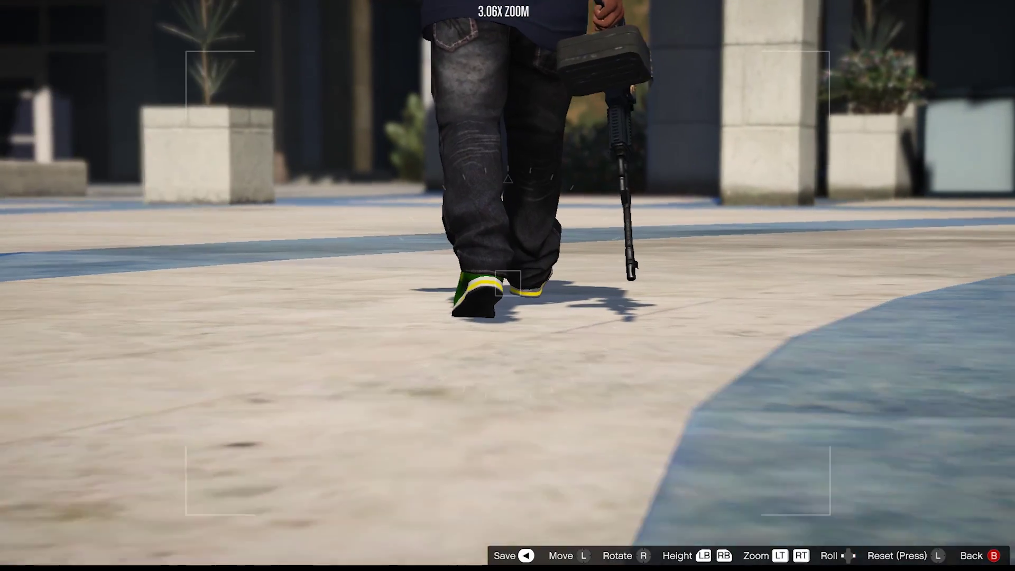
key(w)
key(Escape)
key(Escape)
key(bracketleft)
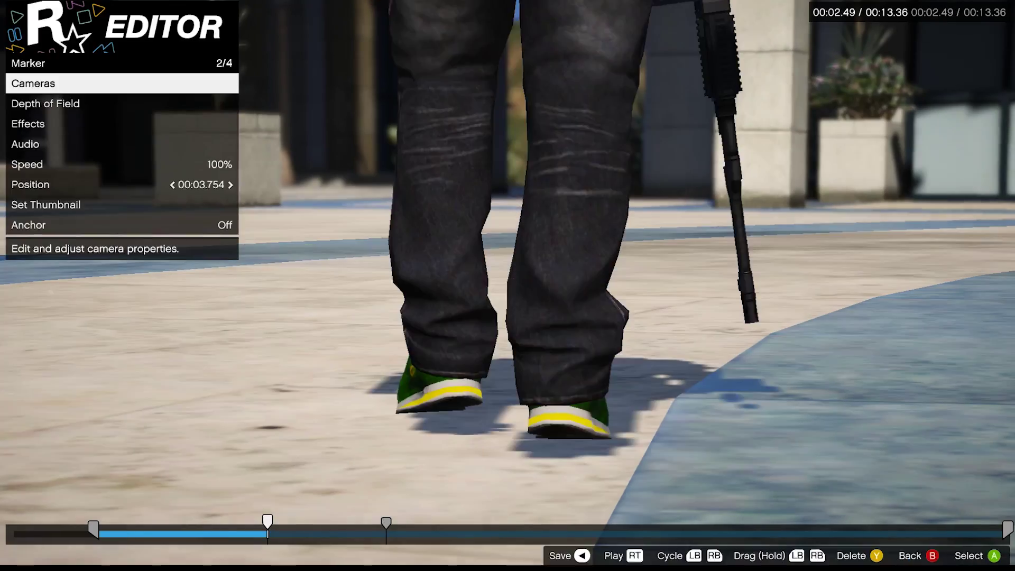
Set the camera Blend Mode to Smooth on the marker at position 00:03.754
key(bracketleft)
key(Return)
key(Down)
key(Down)
key(bracketright)
key(Left)
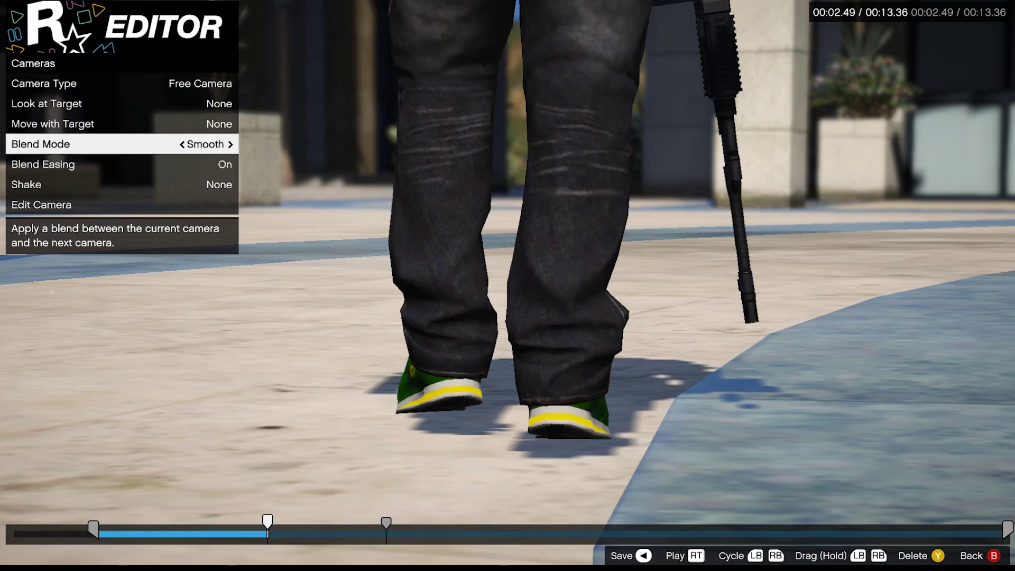
key(bracketright)
key(Left)
key(bracketleft)
key(bracketleft)
key(Escape)
key(Escape)
Add a marker just after the start point, at timeline time 00:00.03, with camera Blend Mode set to Smooth
key(Right)
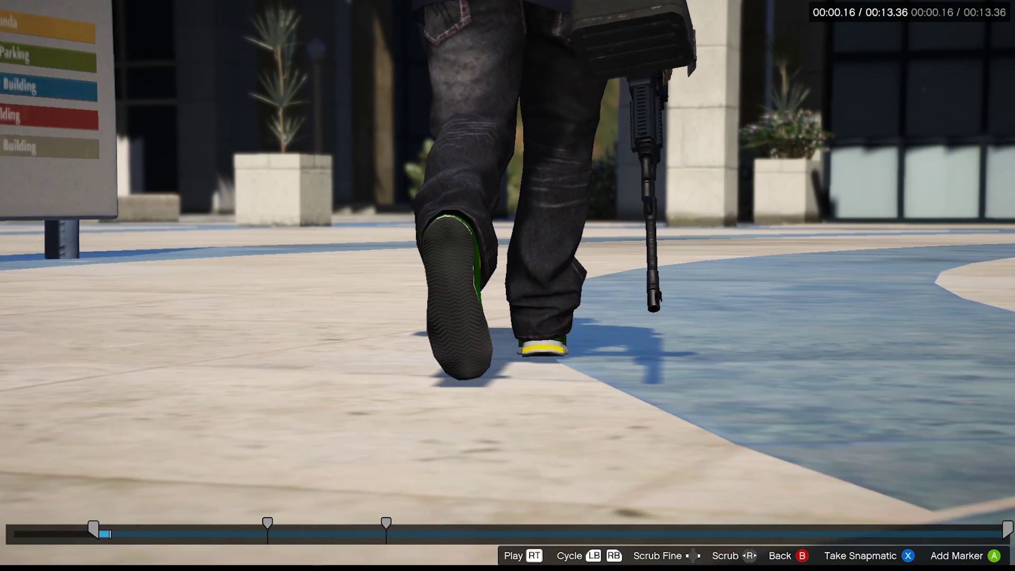
key(Return)
key(bracketright)
key(Left)
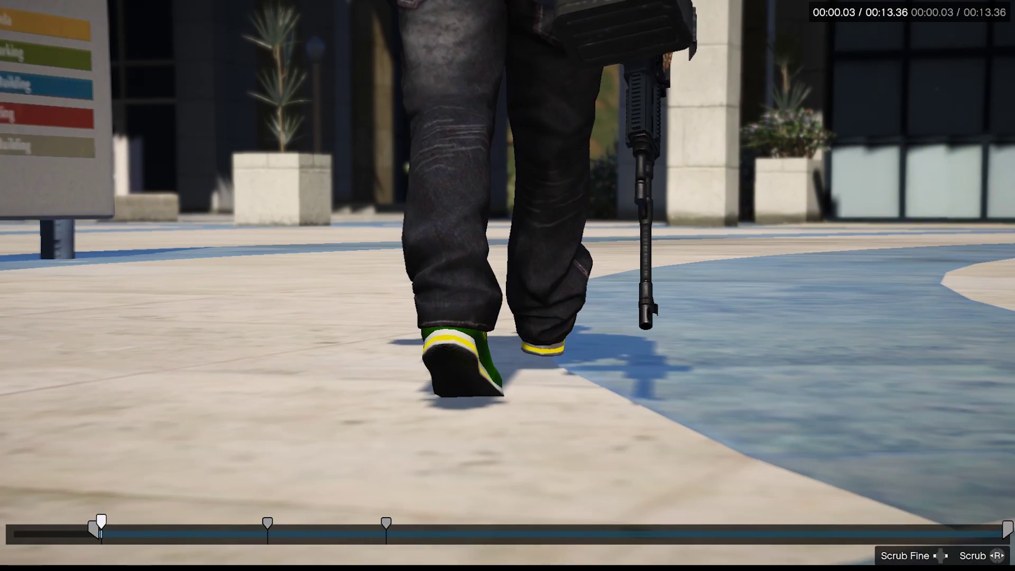
key(Escape)
key(Left)
key(Right)
key(Return)
key(Escape)
Return to the start of the clip and play it back to check the camera movement
key(Left)
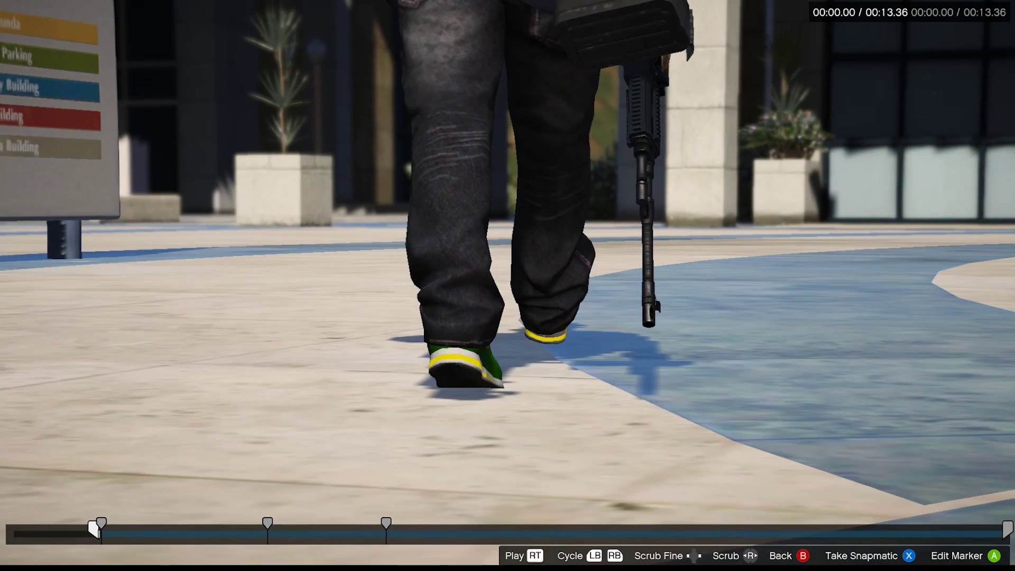
key(Right)
key(Left)
key(Right)
key(Left)
key(Return)
key(Escape)
key(Left)
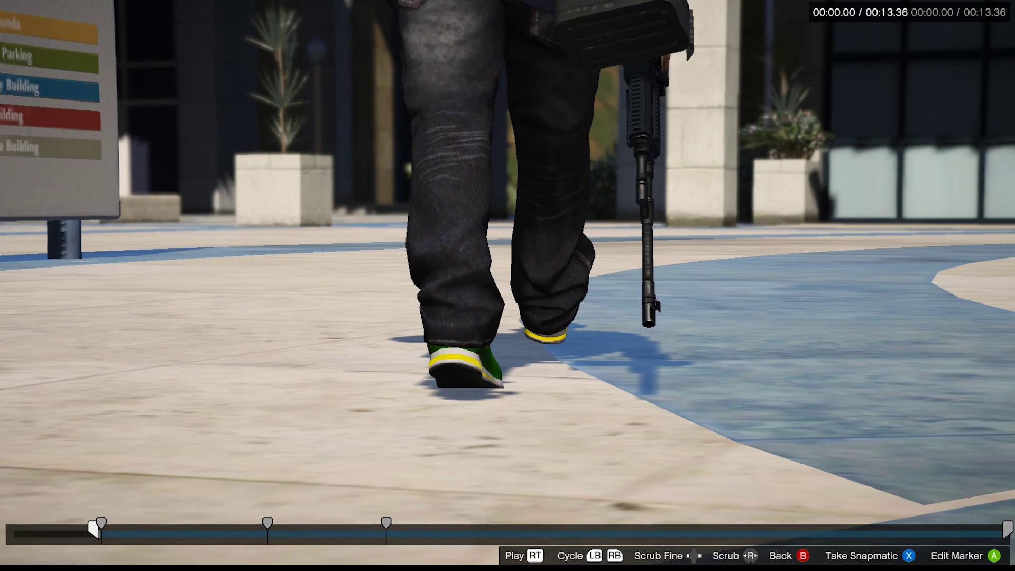
key(space)
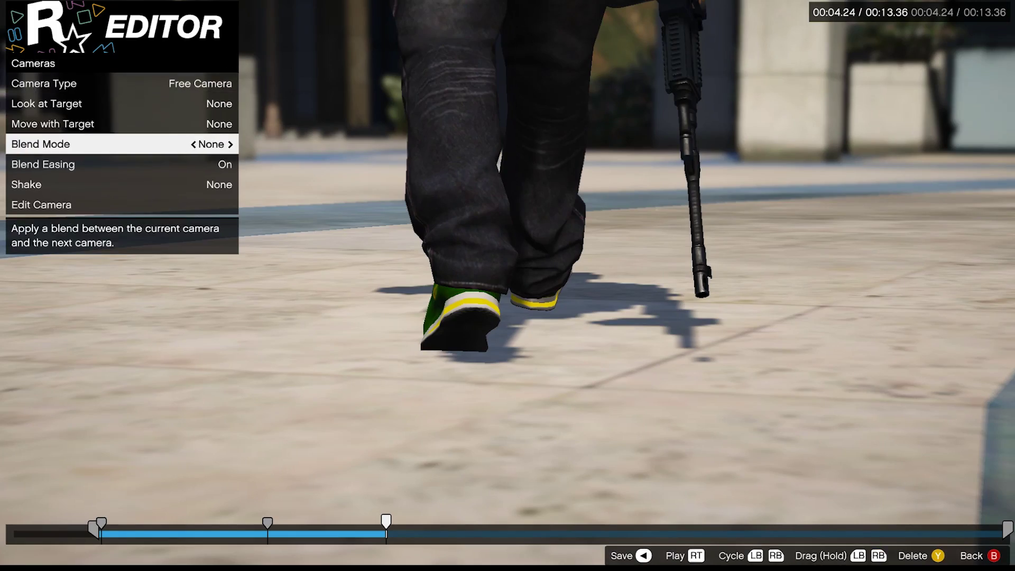
Add a marker after the one at 00:04.24 and move its free camera close behind the legs at 3.00x zoom
key(Escape)
key(Right)
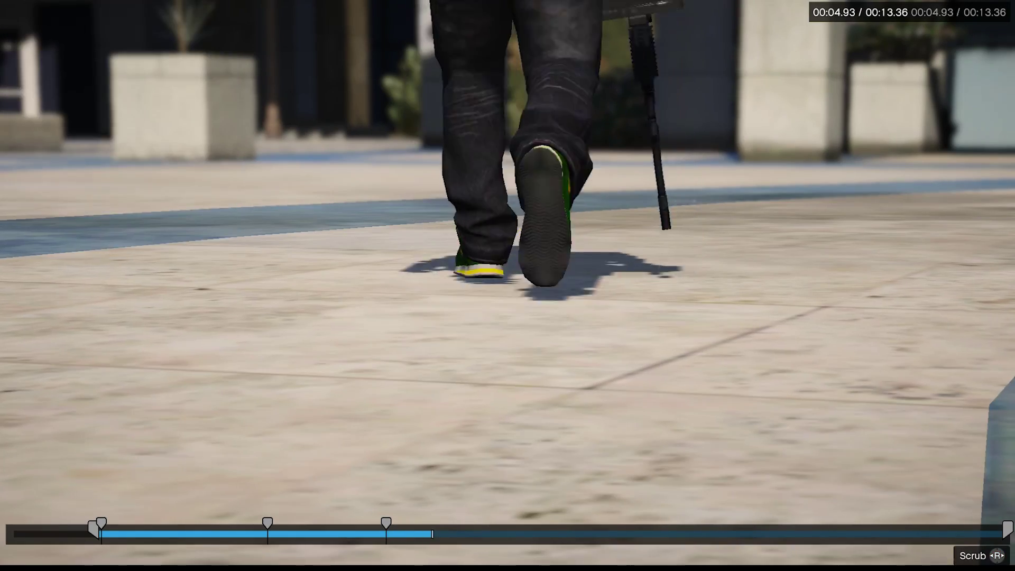
key(m)
key(Return)
key(Return)
key(w)
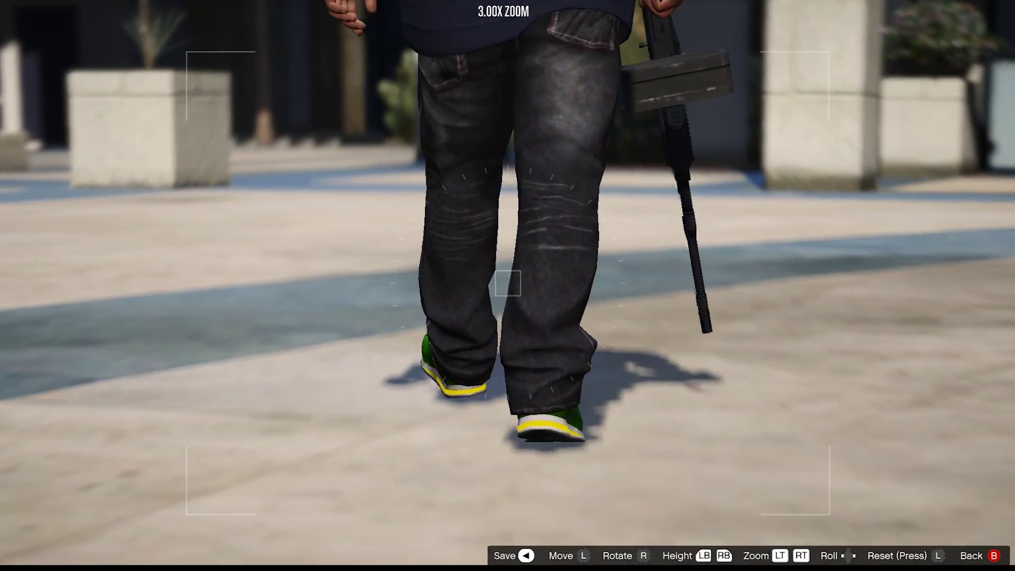
key(Escape)
key(Escape)
key(Escape)
Add a marker at position 00:08.519 and move its free camera forward to catch up with the character's legs
key(Right)
key(bracketleft)
key(Right)
key(m)
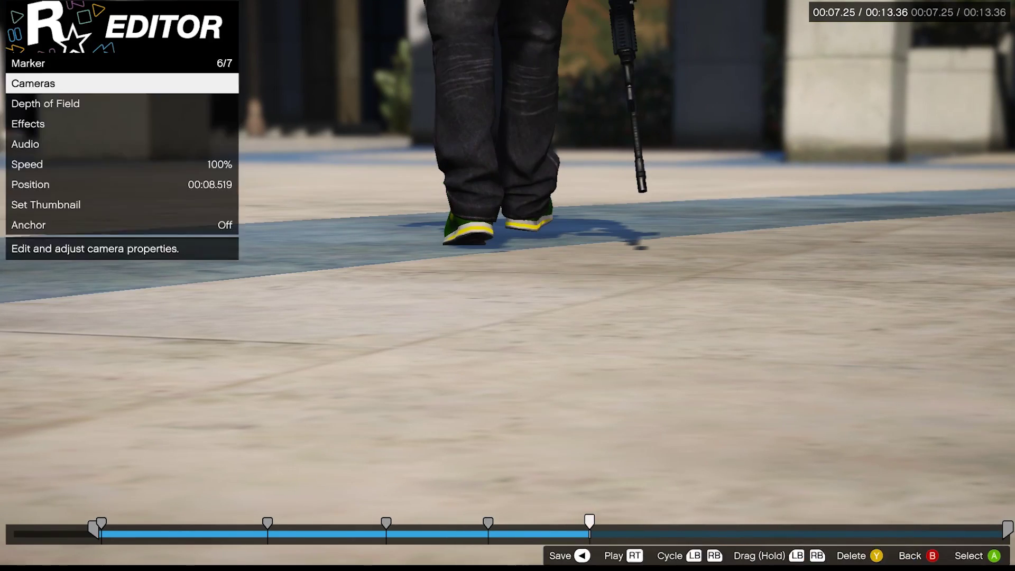
key(Return)
key(Return)
key(w)
key(Escape)
key(Escape)
key(Escape)
Add a final camera marker framing the legs closely at 3.00x zoom, and place it at timeline time 00:07.71
key(Right)
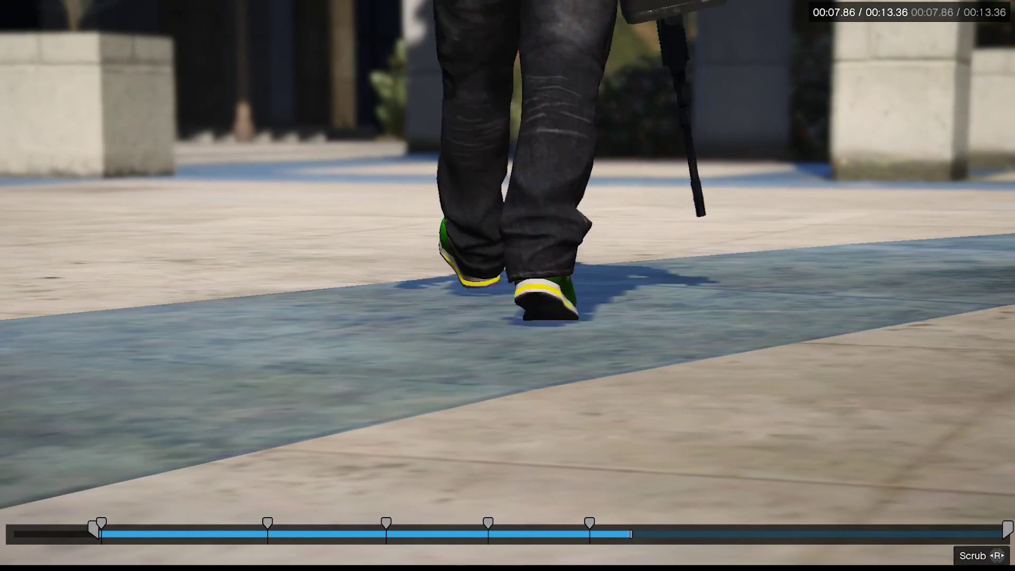
key(m)
key(Return)
key(Return)
key(w)
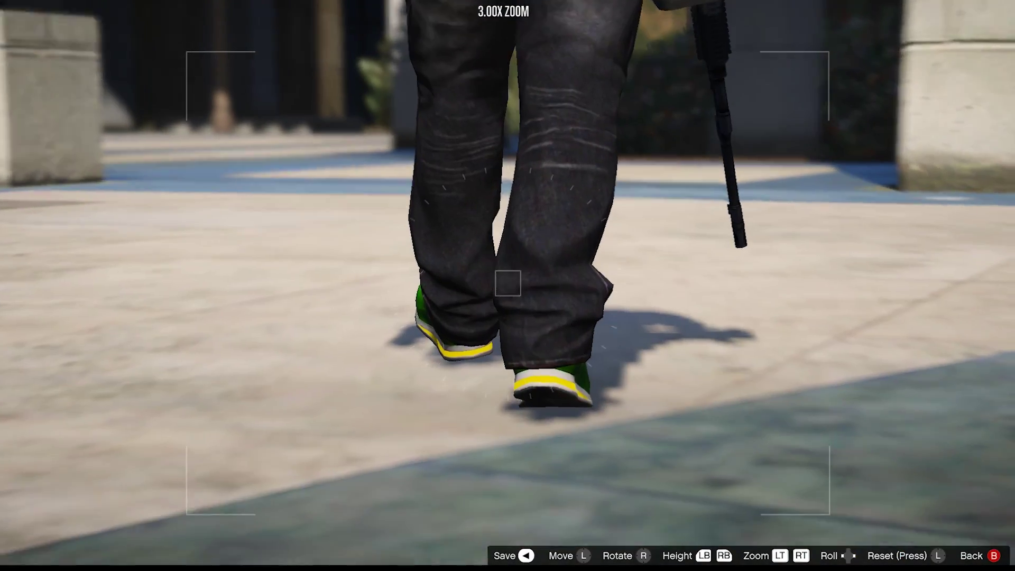
key(Escape)
key(Left)
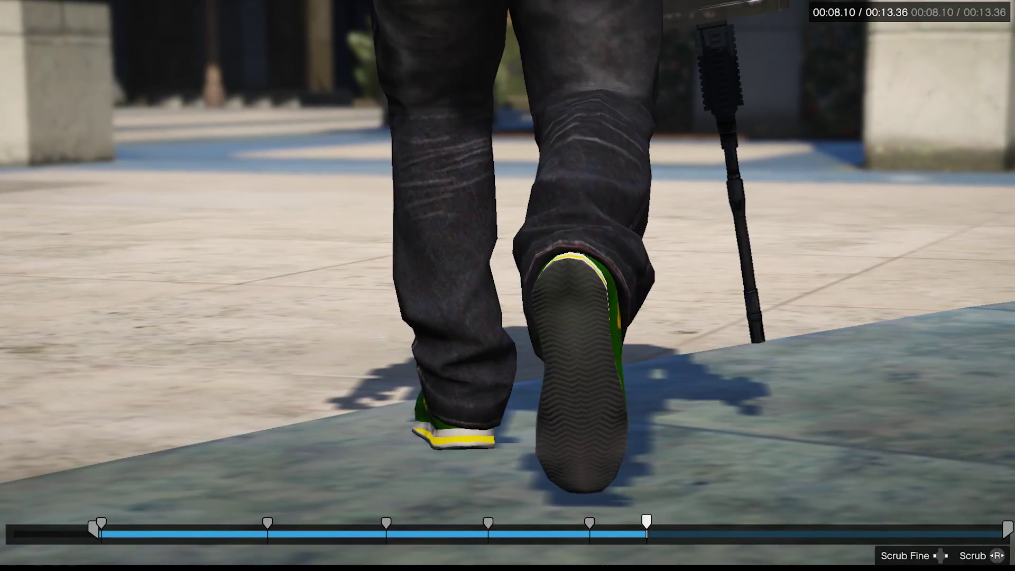
Set the camera Blend Mode to Smooth on the markers from 00:04.24 through 00:07.25
key(Left)
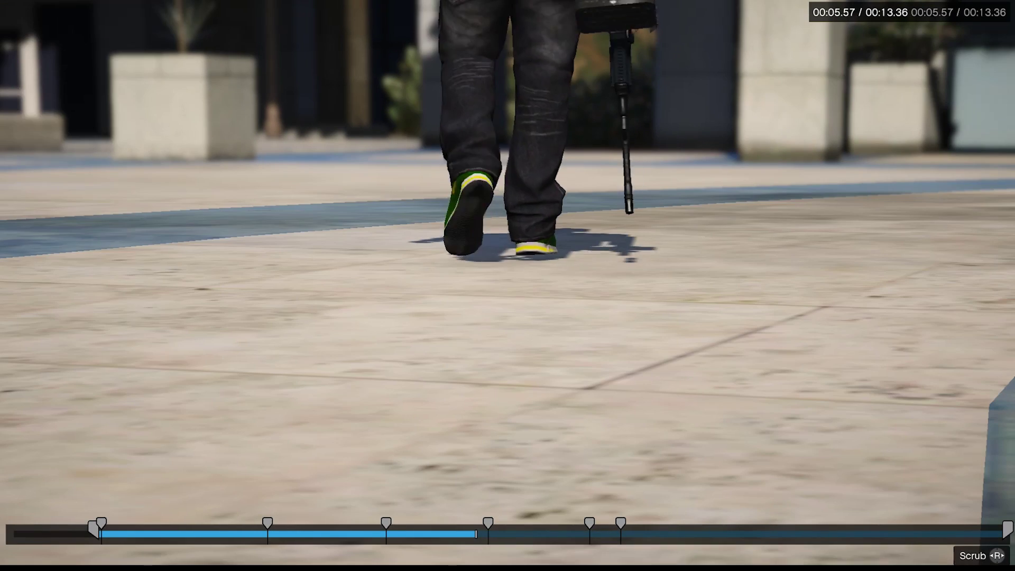
key(Return)
key(Down)
key(Down)
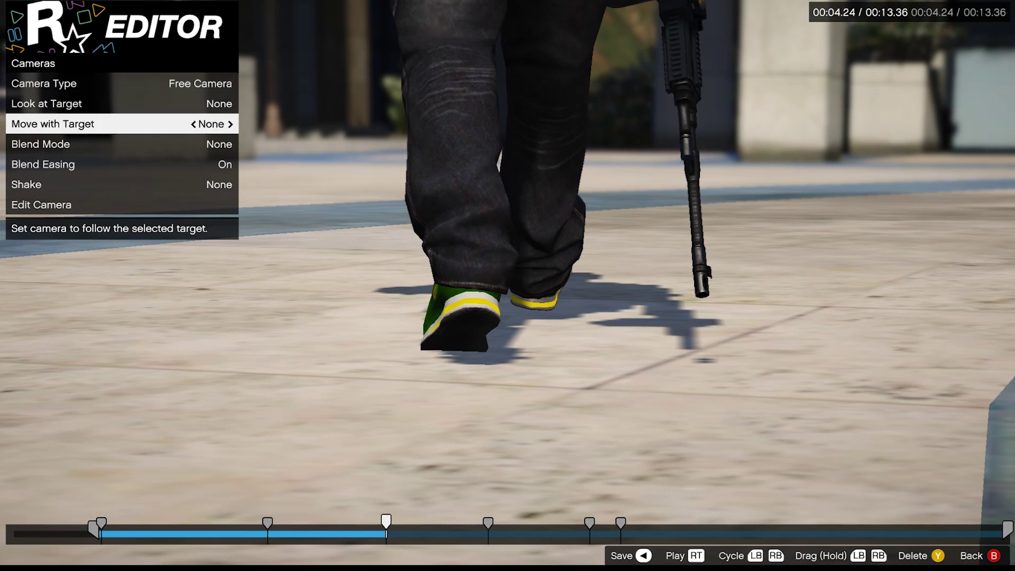
key(bracketright)
key(bracketright)
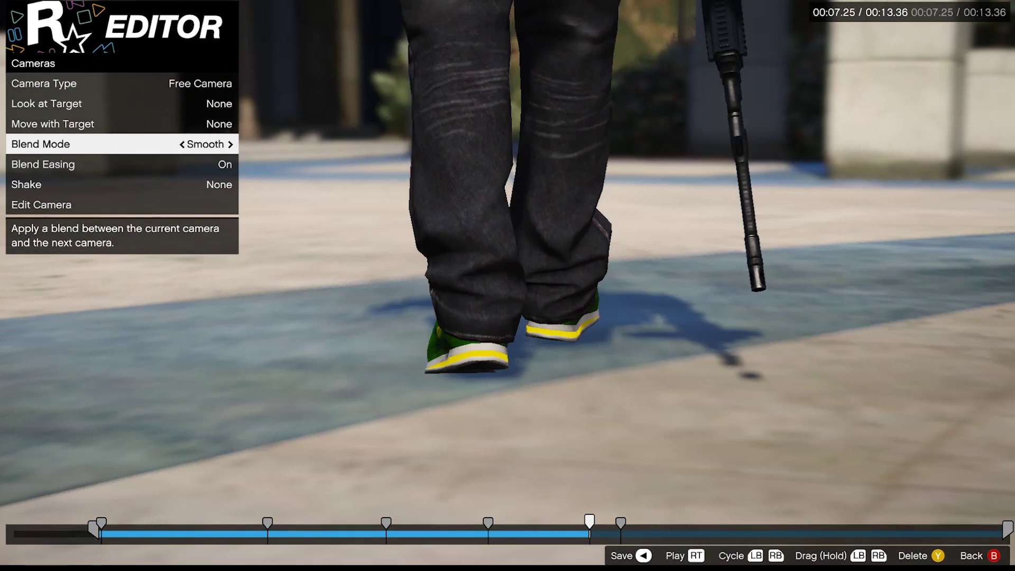
Apply Air Turbulence shake to the camera of the marker at 00:00.03 and raise its intensity to 9
key(bracketleft)
key(bracketleft)
key(bracketleft)
key(bracketleft)
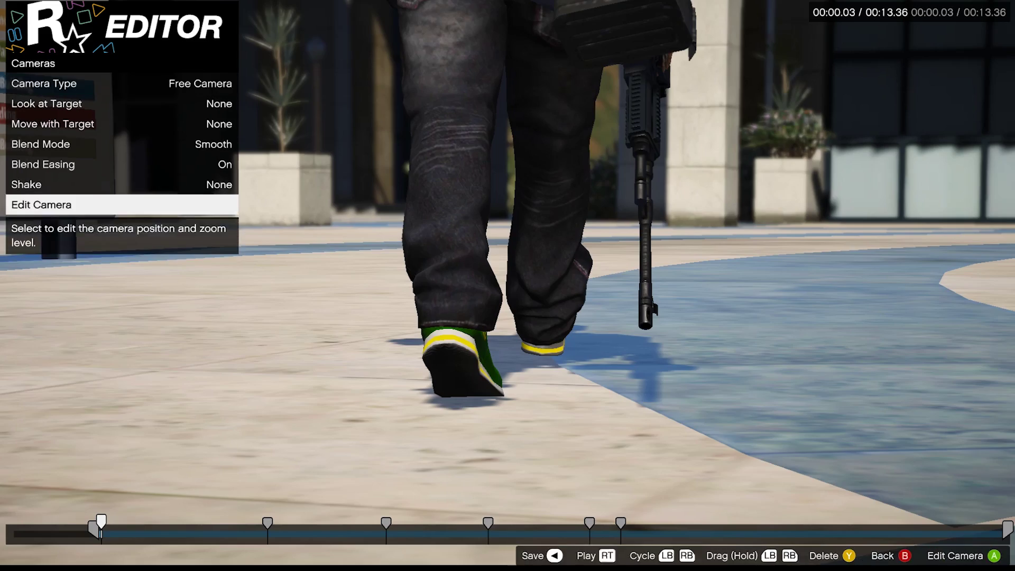
key(Up)
key(Right)
key(Right)
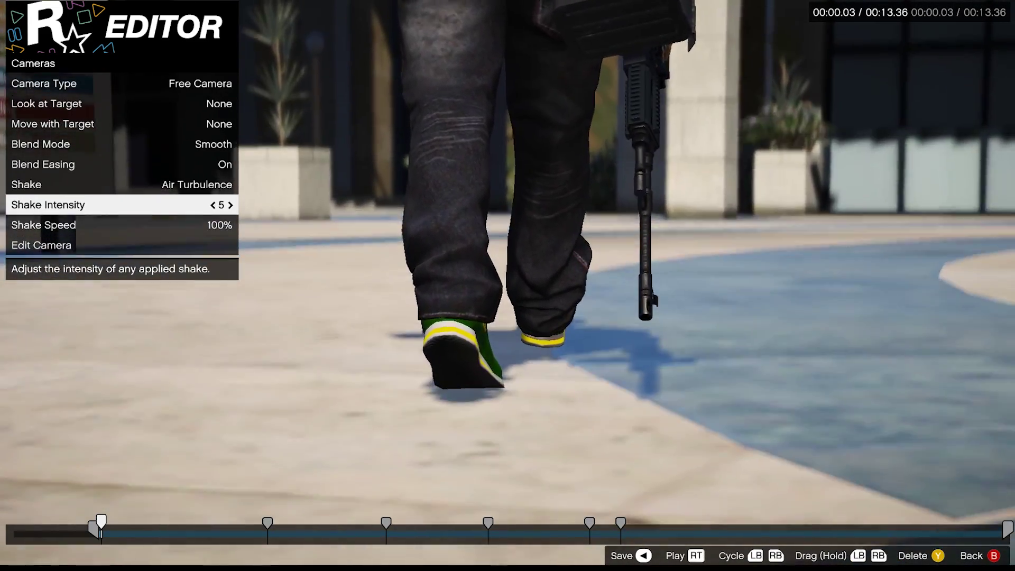
key(Right)
key(Right)
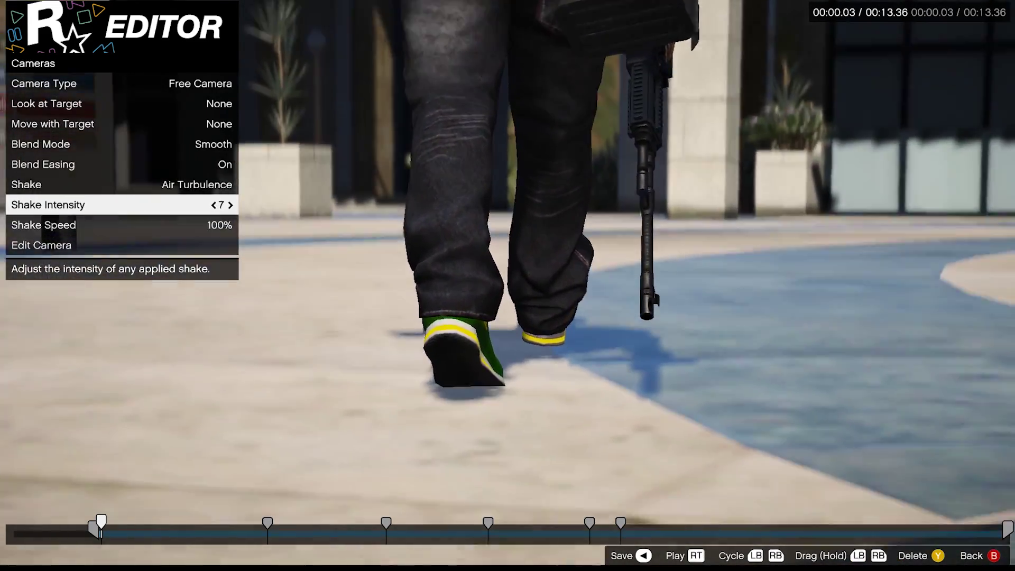
Set the camera's Shake Speed to 50% on the marker at 00:00.03
key(Down)
key(Left)
key(Left)
key(Left)
key(Left)
key(Left)
key(Left)
key(Left)
key(Left)
key(Left)
key(Left)
key(Left)
key(Left)
key(Left)
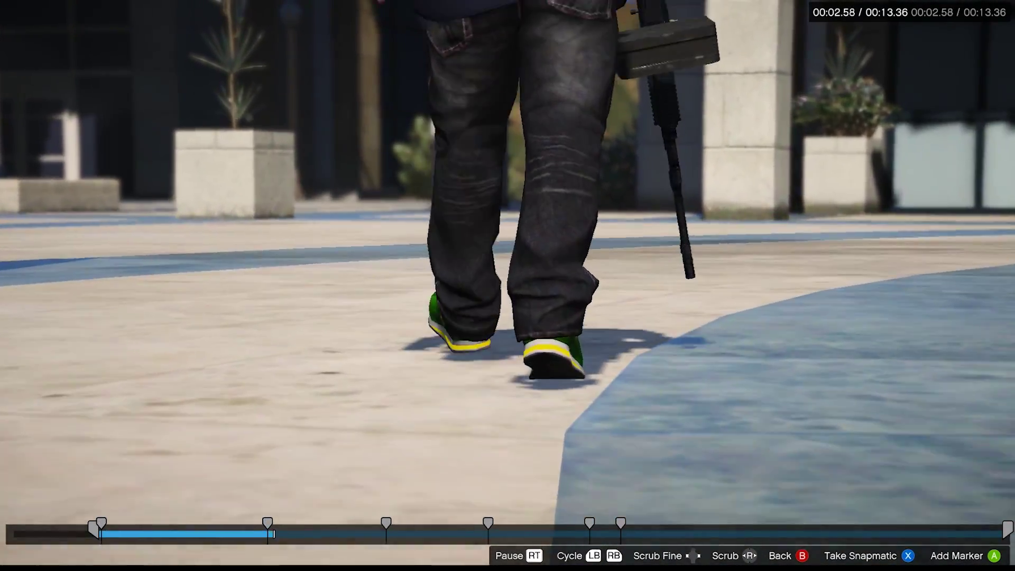
Review the camera blend and shake settings of the marker at 00:00.03, and move on to the marker at 00:02.49
key(bracketleft)
key(Return)
key(Up)
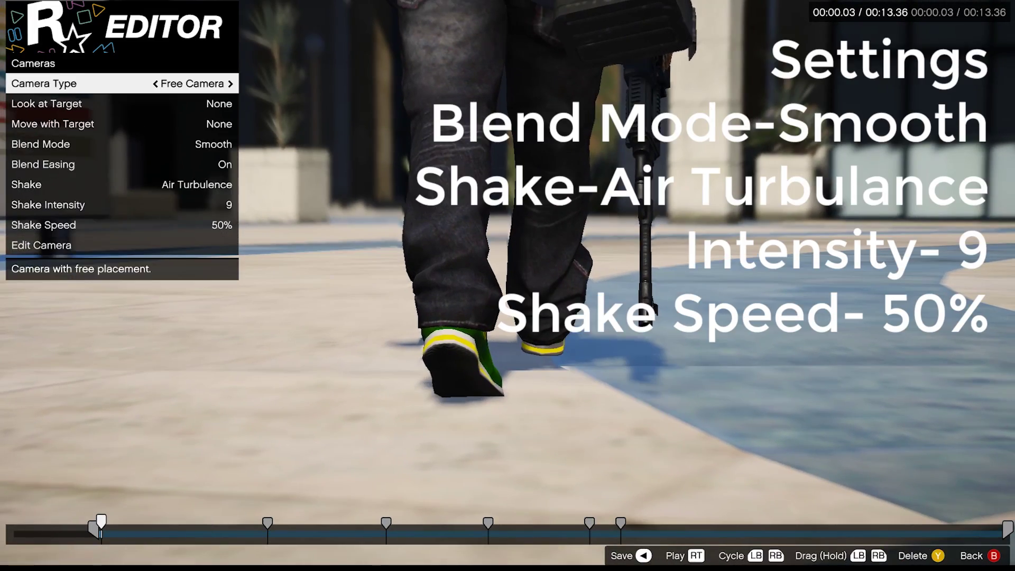
key(Escape)
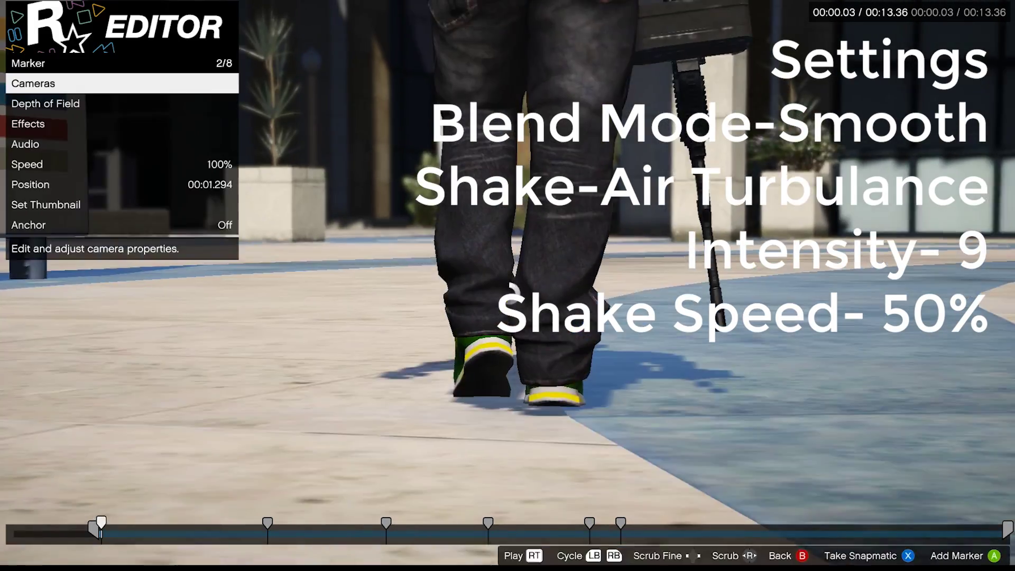
key(Right)
key(bracketleft)
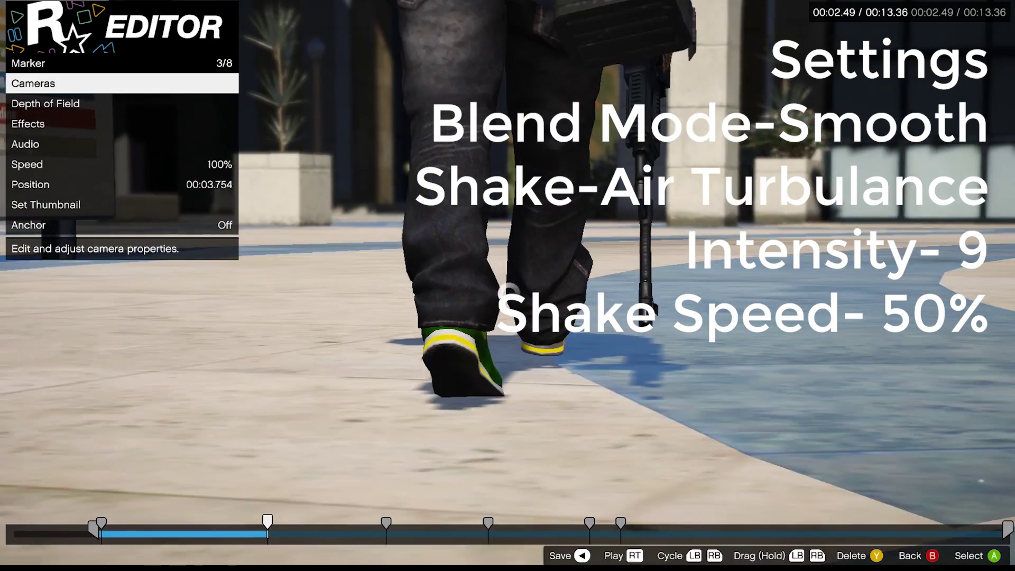
Return to the marker at 00:00.03 and play back the follow shot of the walking legs
key(Up)
key(Up)
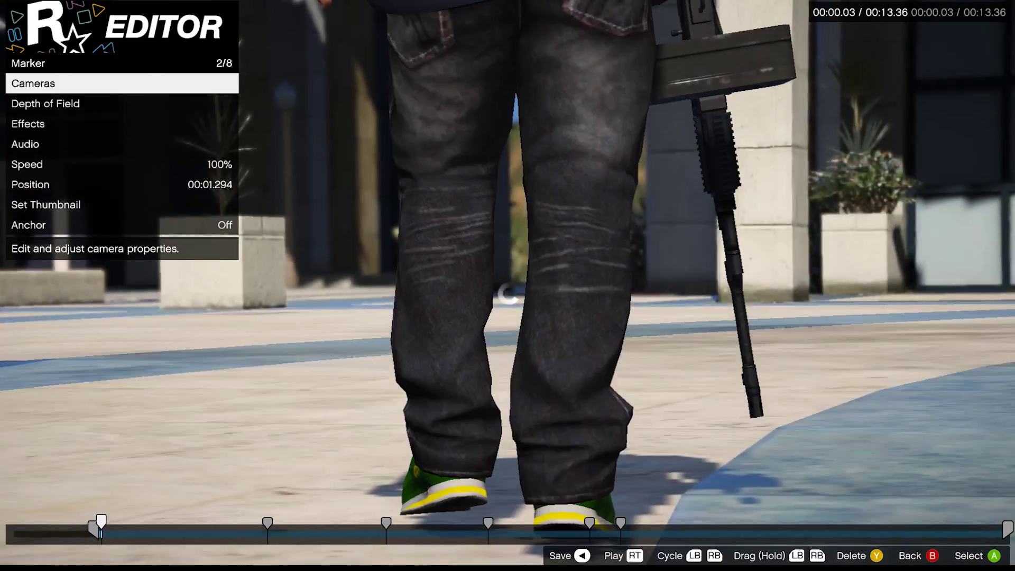
key(Escape)
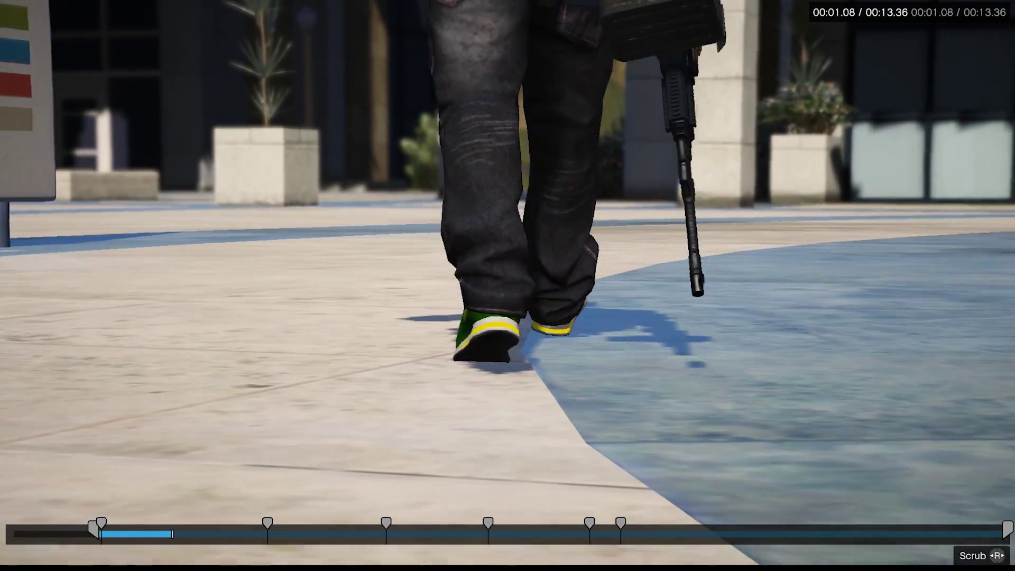
Set the camera Blend Mode to None on the marker at 00:07.71
key(Page_Up)
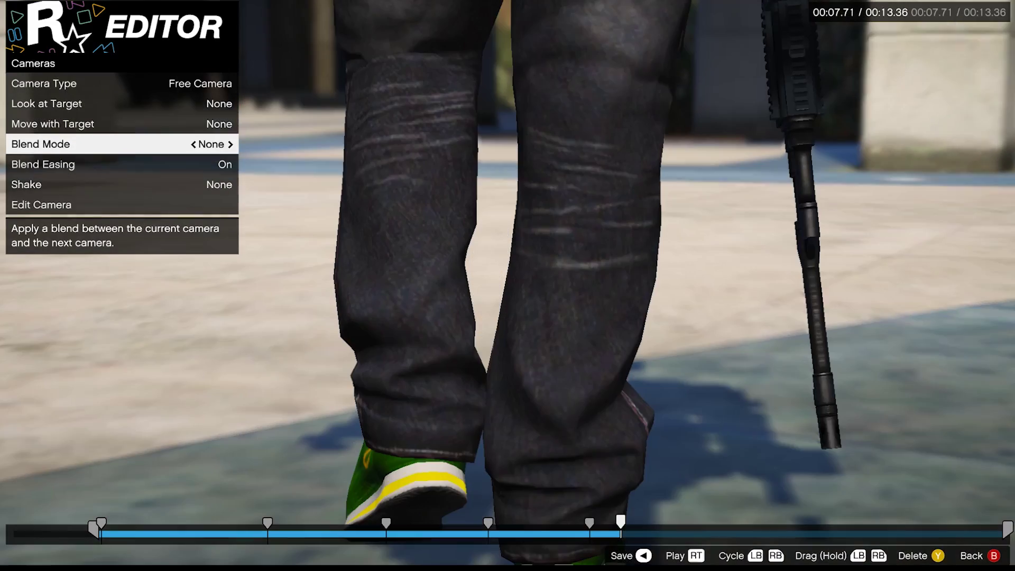
key(Left)
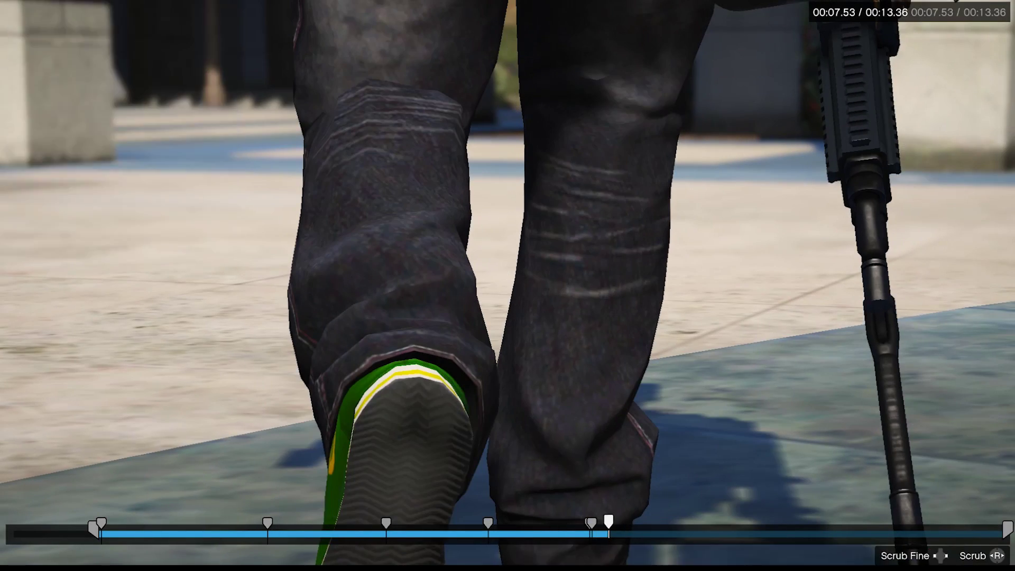
Frame a new free-camera side view of the walking character from the head to the thighs at 4.42x zoom
key(Return)
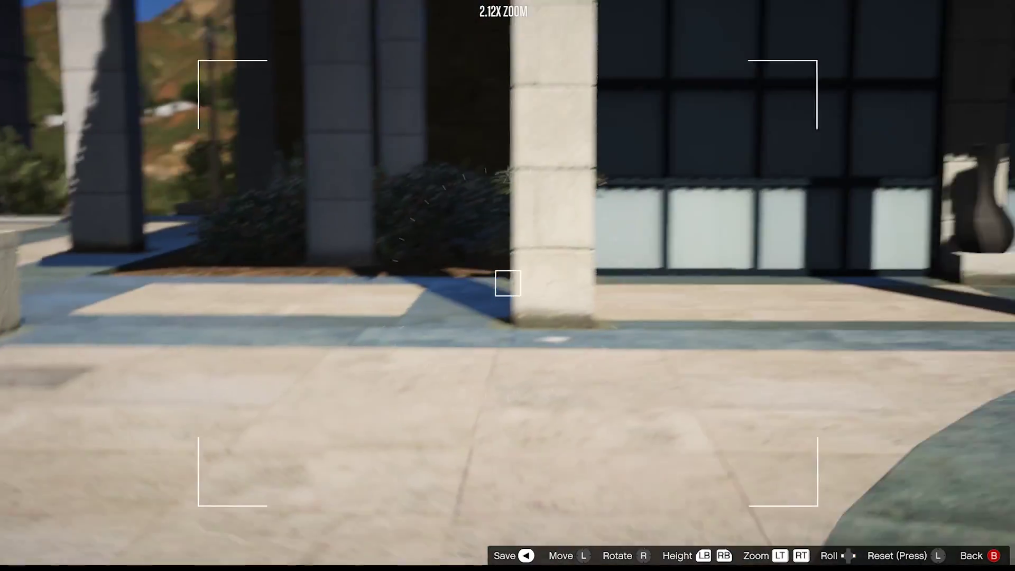
scroll(507, 285, up, 6)
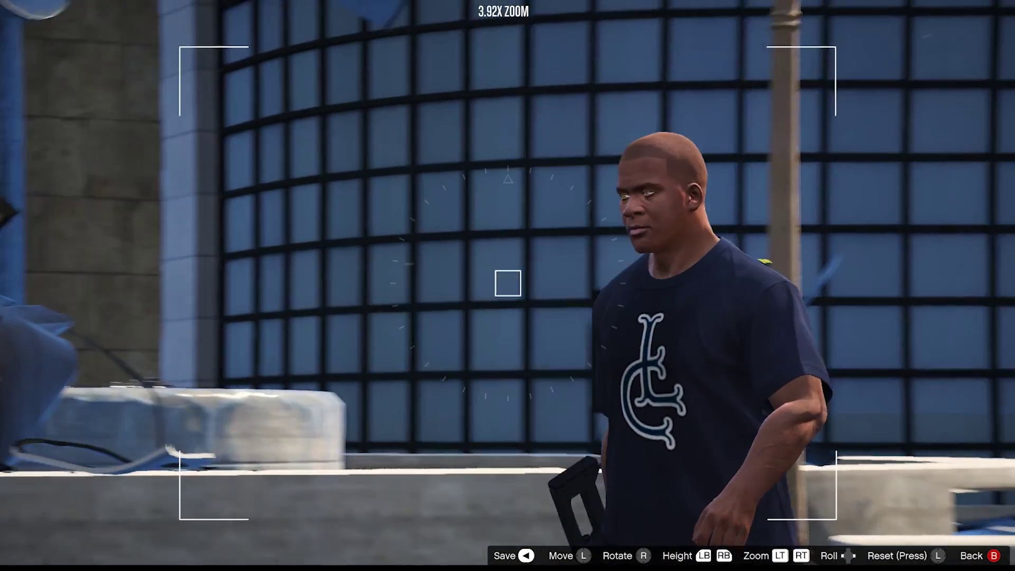
key(w)
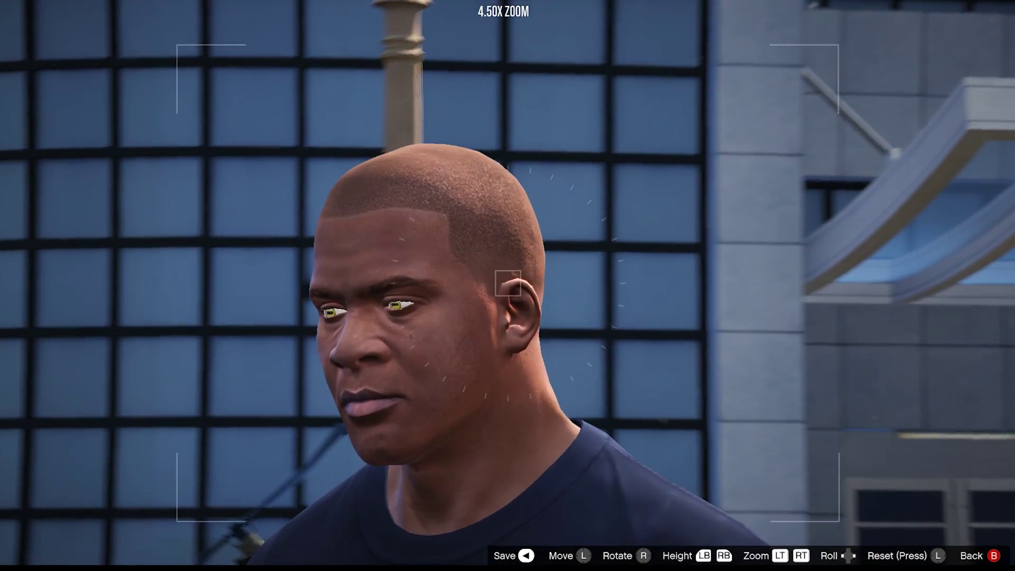
key(w)
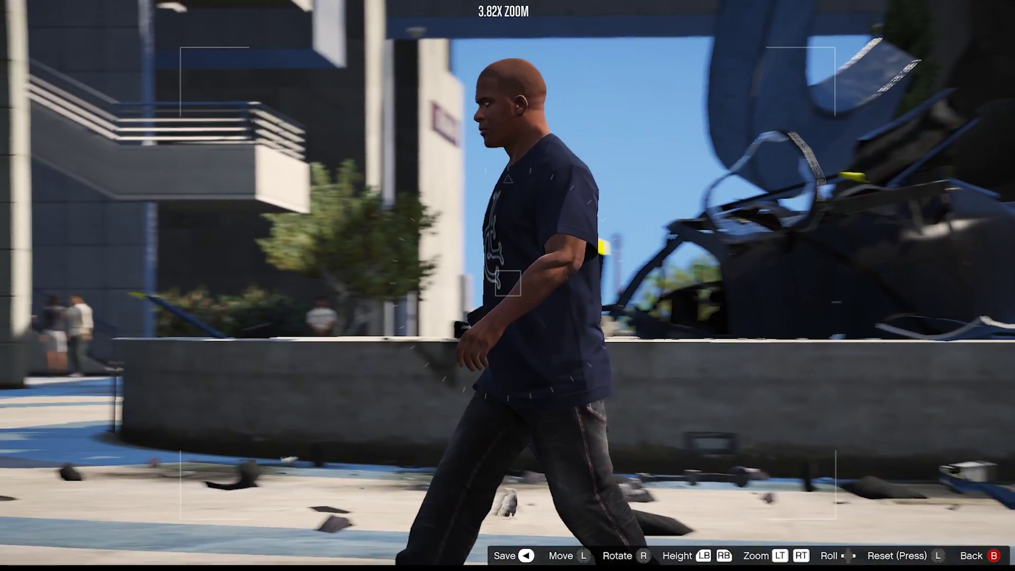
scroll(508, 286, up, 3)
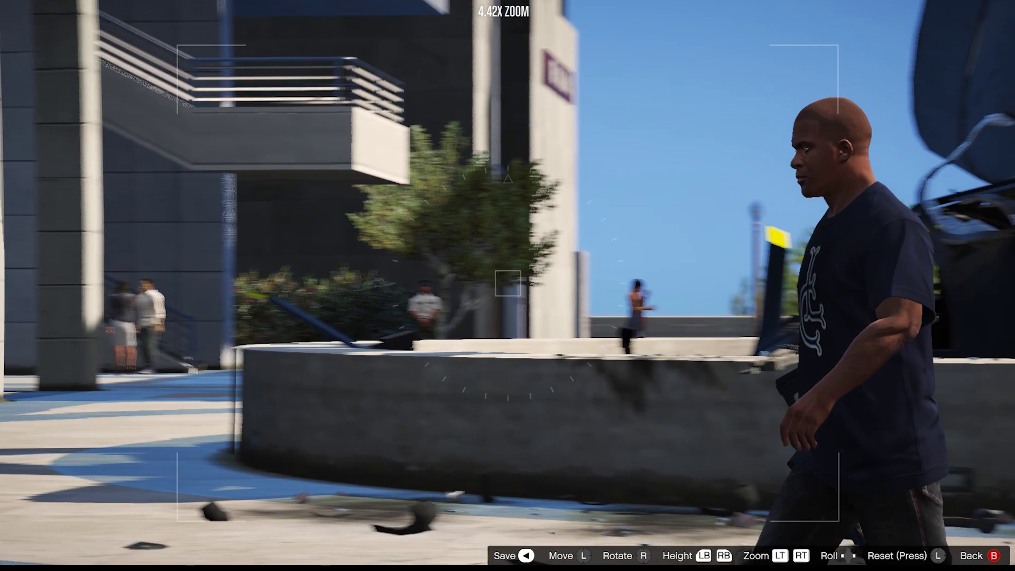
key(Escape)
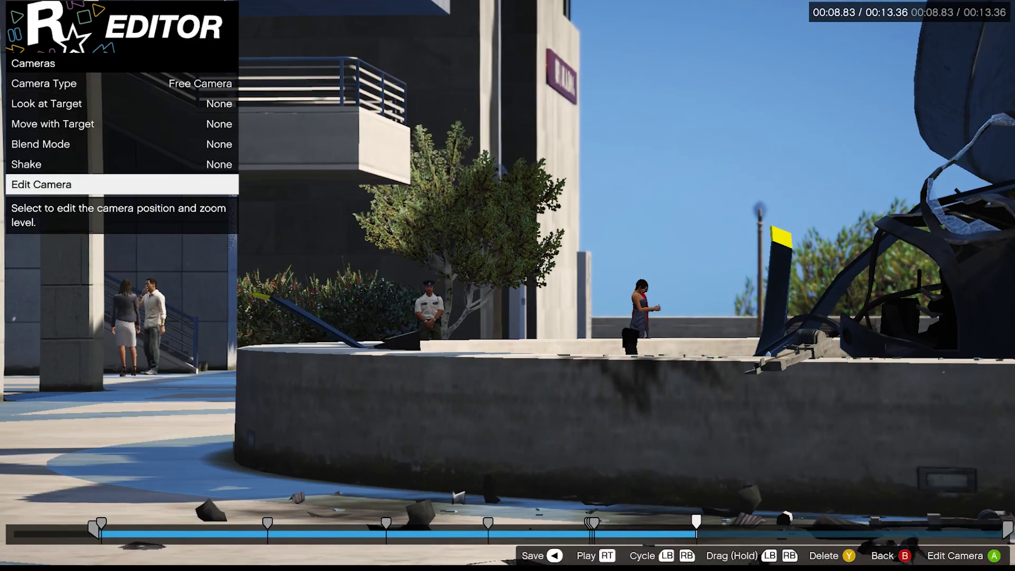
Pan the camera along with the character on the marker at 00:08.83, and add and frame another camera marker at 00:10.58
key(Return)
key(Escape)
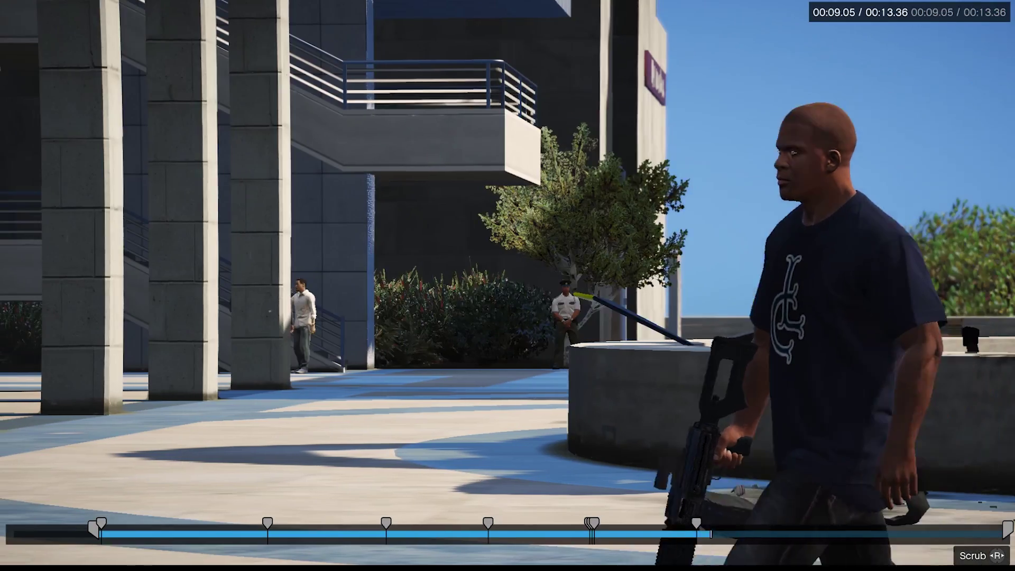
key(Right)
key(m)
key(Return)
key(a)
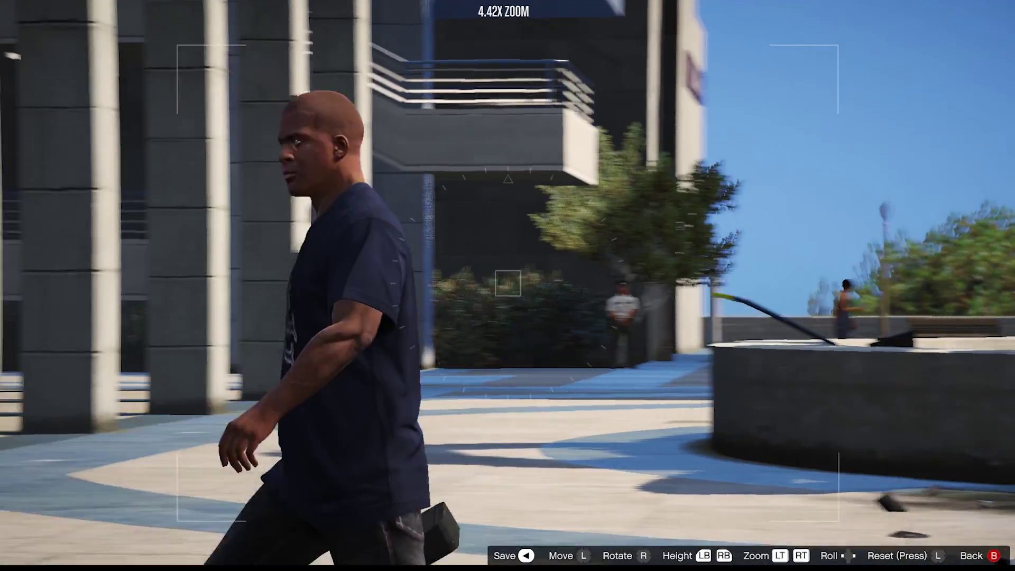
key(Escape)
Add a marker at 00:12.09 that frames the character beside the columns at 4.50x zoom, and trim the clip's end to 00:12.12
key(Right)
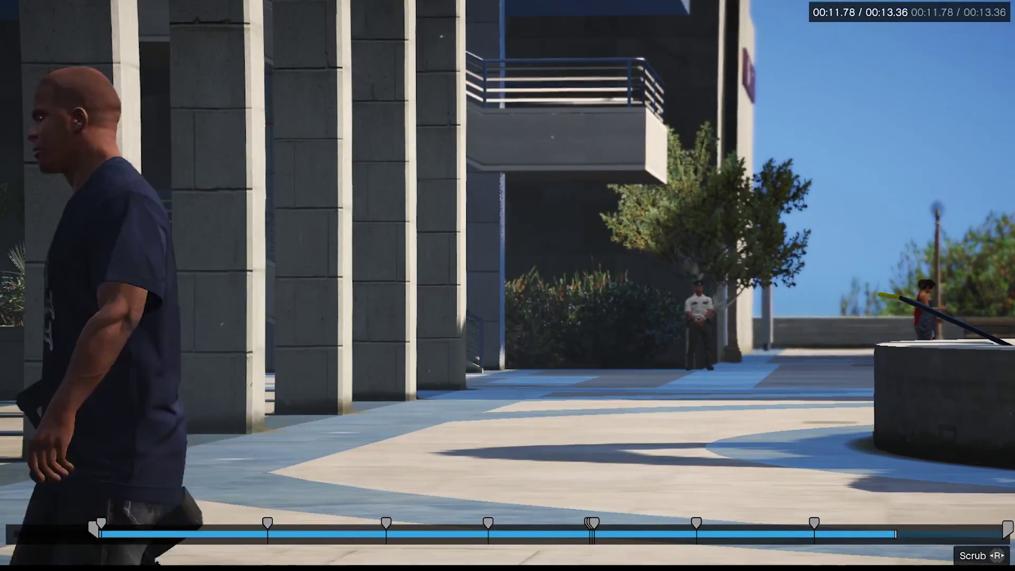
key(Return)
key(Return)
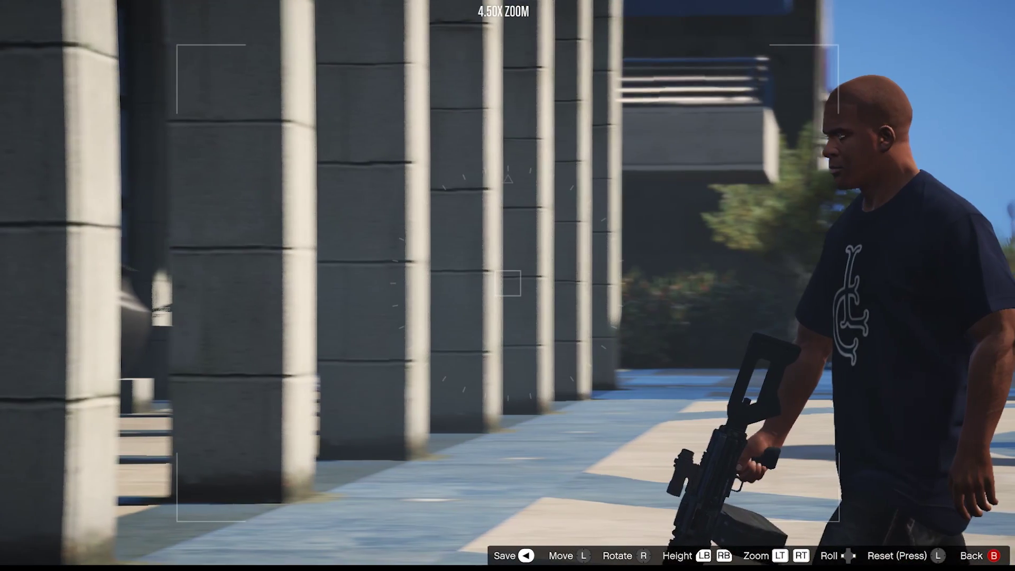
key(Escape)
key(Escape)
key(Right)
Set the depth of field on the marker at 00:07.32 to Custom focus in Target mode, aimed at the player
key(Left)
key(Left)
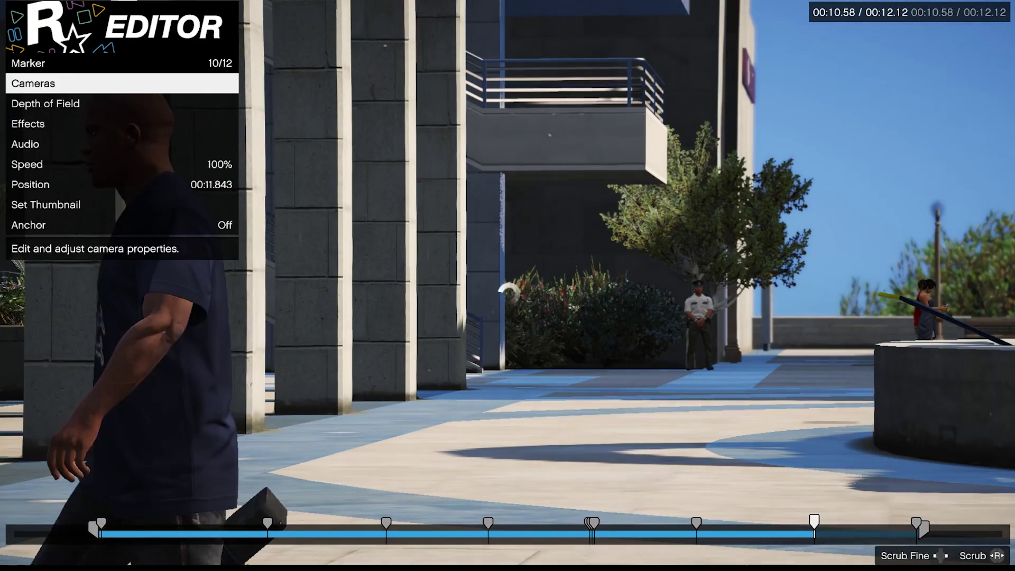
key(Left)
key(Left)
key(Down)
key(Return)
key(Right)
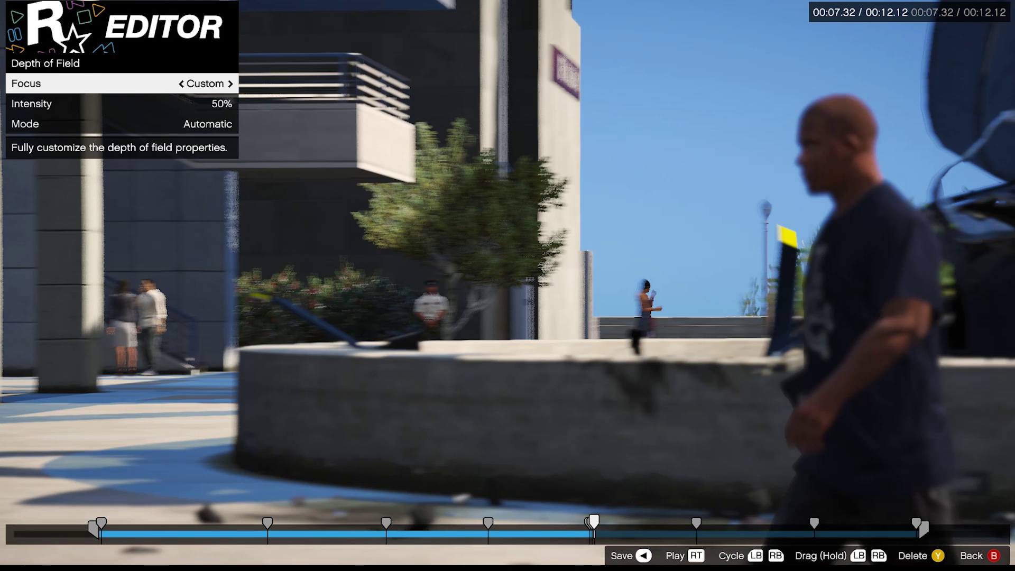
key(Down)
key(Down)
key(Right)
key(Left)
key(Left)
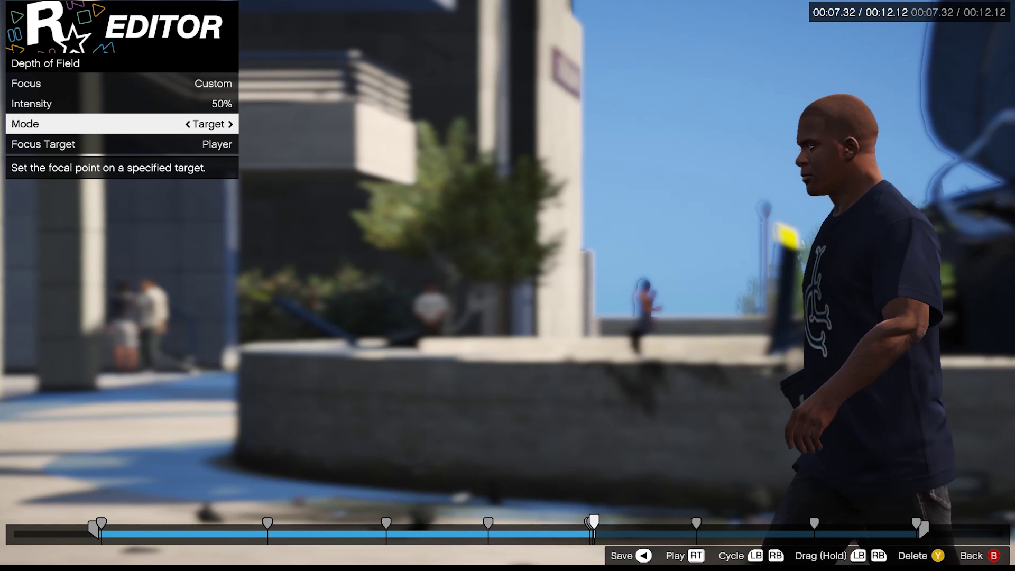
key(Up)
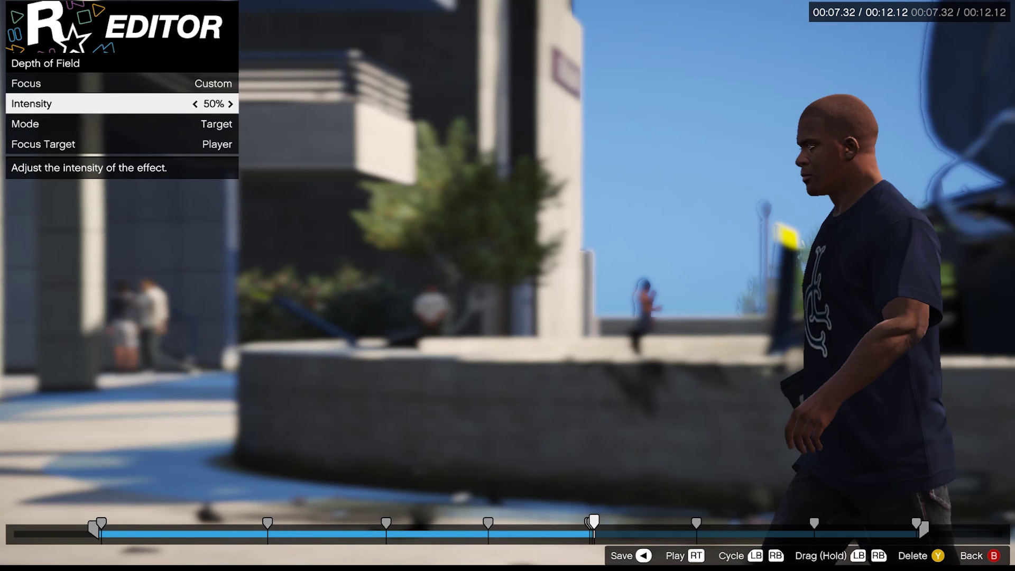
Set the depth of field on the marker at 00:08.83 to Custom focus in Target mode, aimed at the player
key(Page_Down)
key(Up)
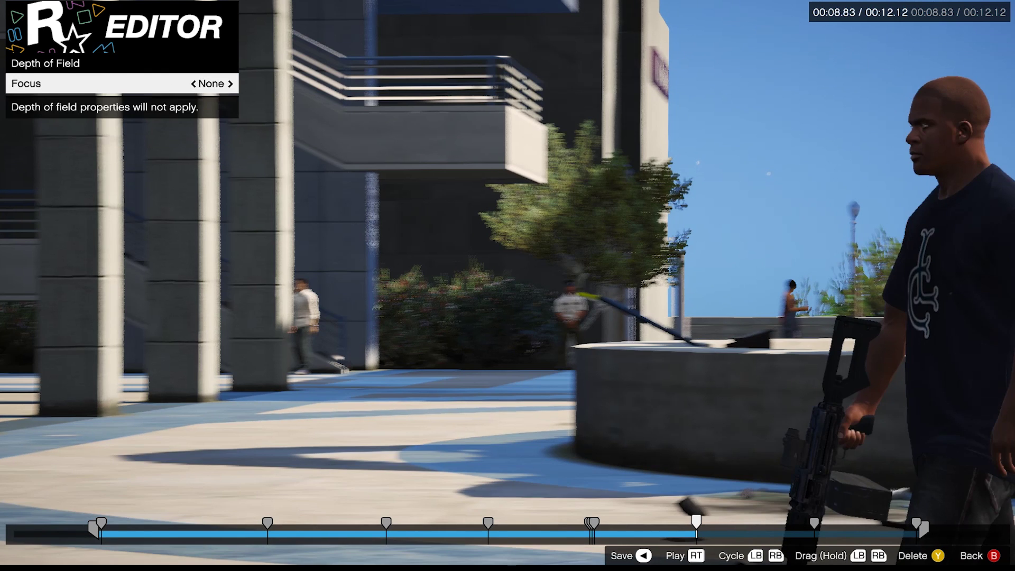
key(Right)
key(Down)
key(Down)
key(Left)
key(Down)
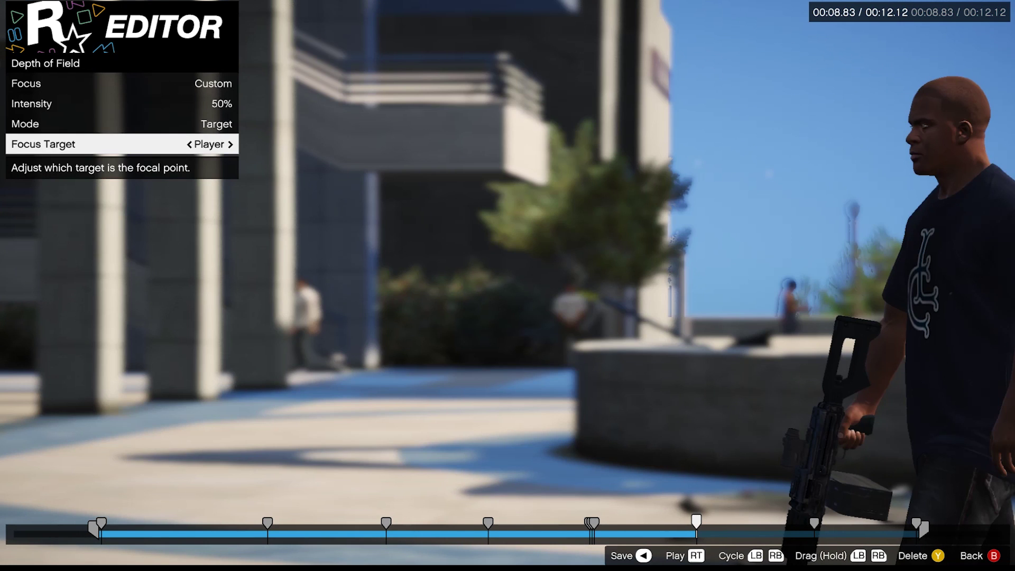
Set the depth of field on the marker at 00:10.58 to Custom focus in Target mode, aimed at the player
key(Page_Down)
key(Up)
key(Right)
key(Right)
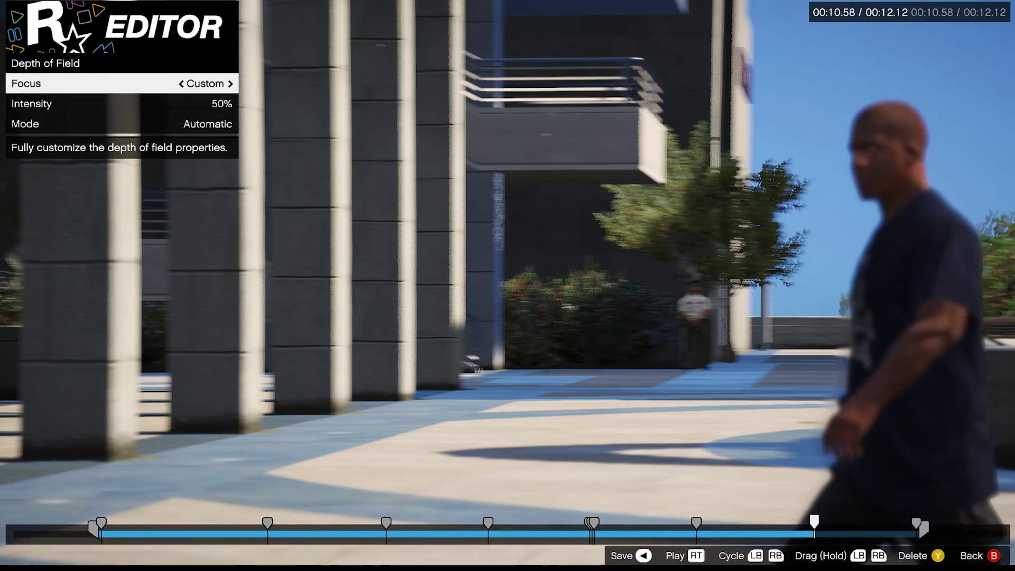
key(Down)
key(Down)
key(Left)
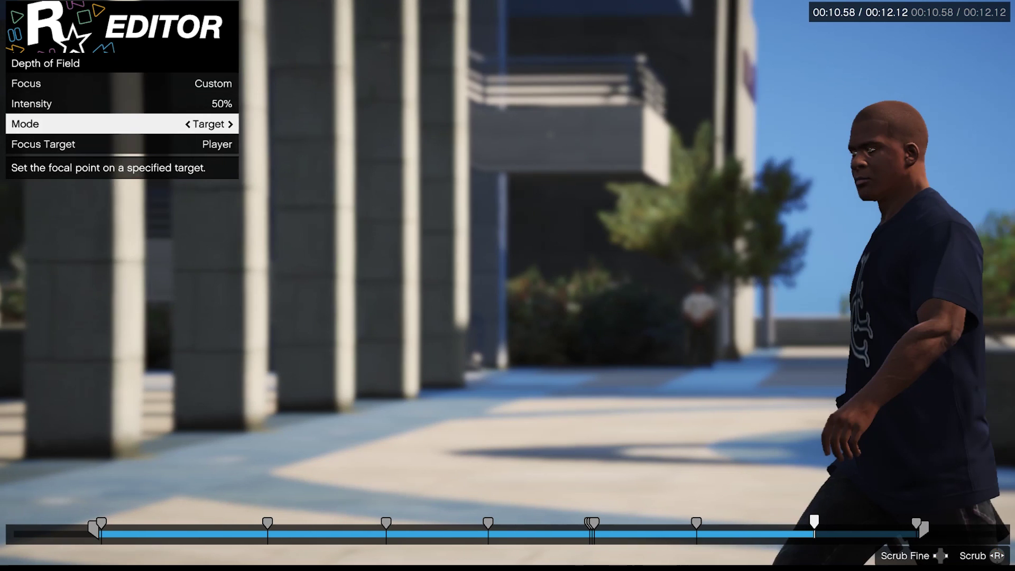
Set the depth of field on the marker at 00:12.09 to Custom focus in Target mode, aimed at the player
key(Page_Down)
key(Up)
key(Right)
key(Right)
key(Down)
key(Down)
key(Left)
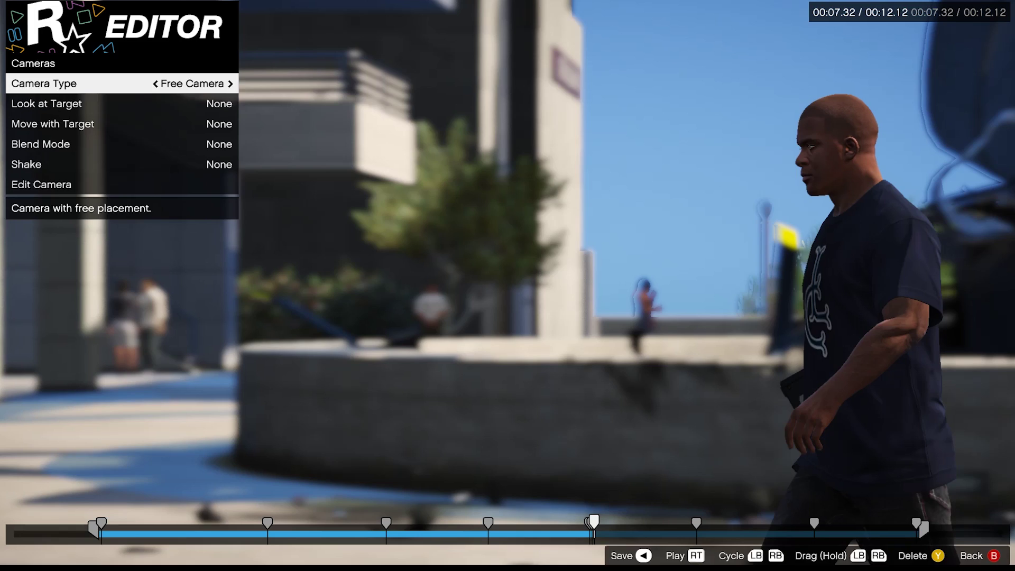
Apply Air Turbulence shake with intensity 9 and speed 50% to the camera of the marker at 00:07.32
key(Up)
key(Up)
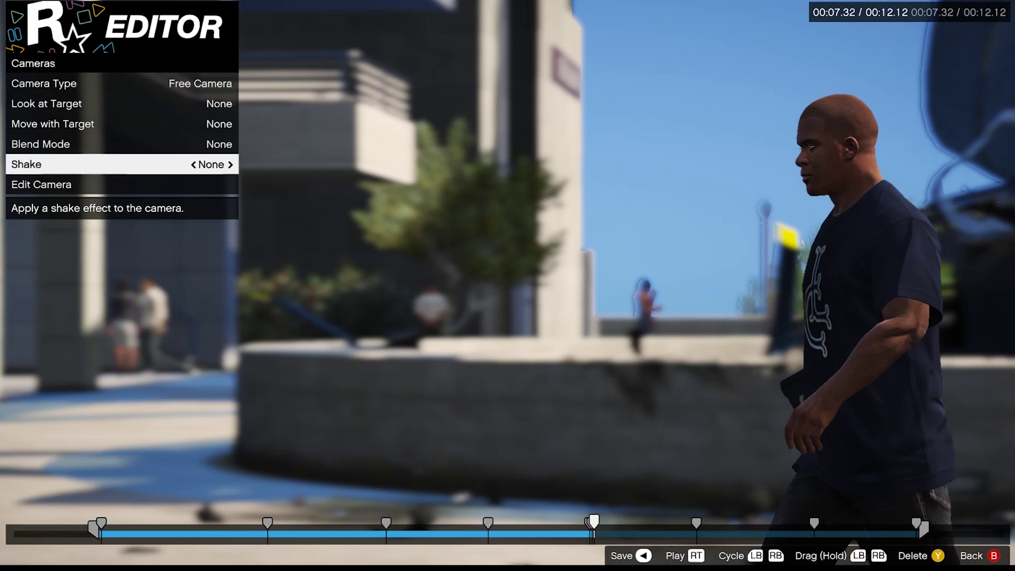
key(Left)
key(Right)
key(Right)
key(Down)
key(Right)
key(Right)
key(Right)
key(Right)
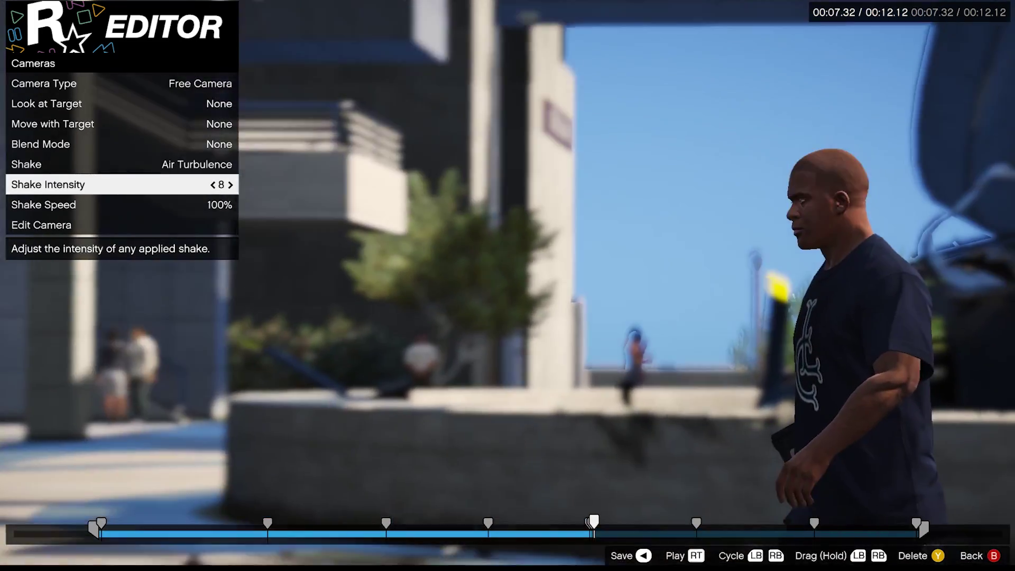
key(Down)
key(Left)
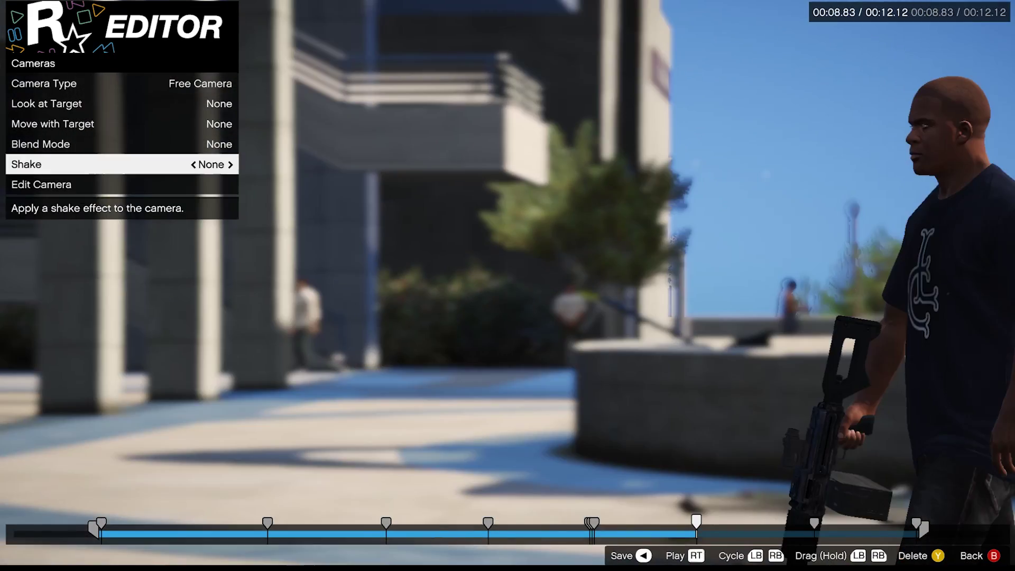
Apply Air Turbulence shake to the camera of the marker at 00:08.83
key(Right)
key(Right)
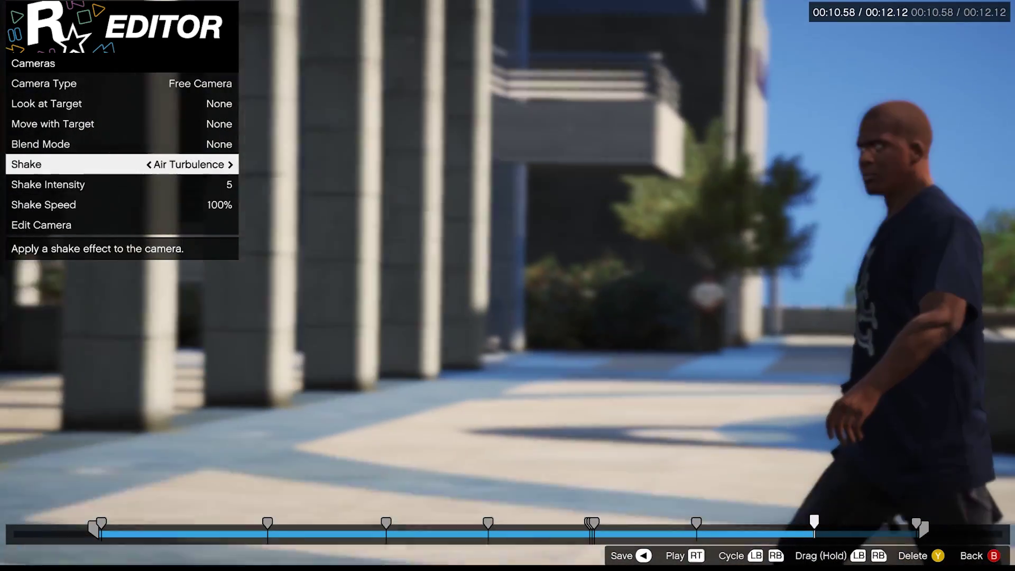
Apply Air Turbulence shake to the camera of the marker at 00:10.58, with intensity 10 and a reduced Shake Speed
key(Right)
key(Left)
key(Down)
key(Right)
key(Right)
key(Right)
key(Right)
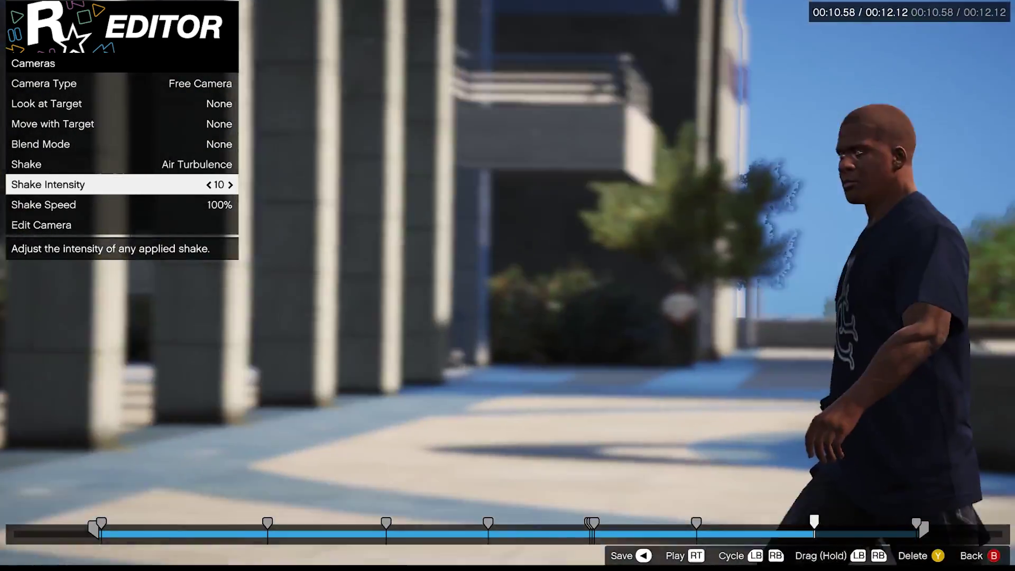
key(Down)
key(Left)
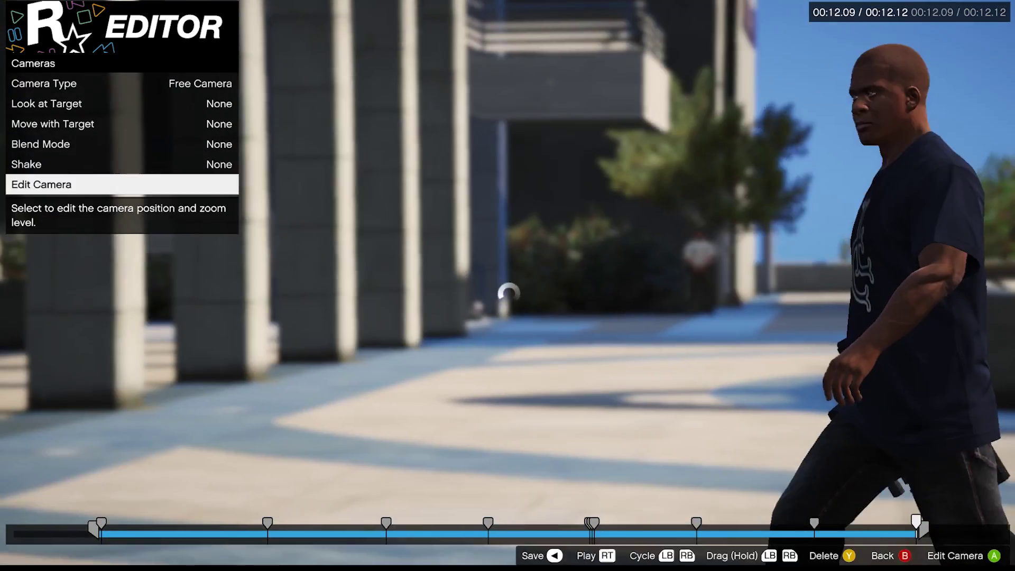
Apply Air Turbulence shake to the camera of the marker at 00:12.09, with a raised intensity and a reduced Shake Speed
key(Up)
key(Up)
key(Up)
key(Right)
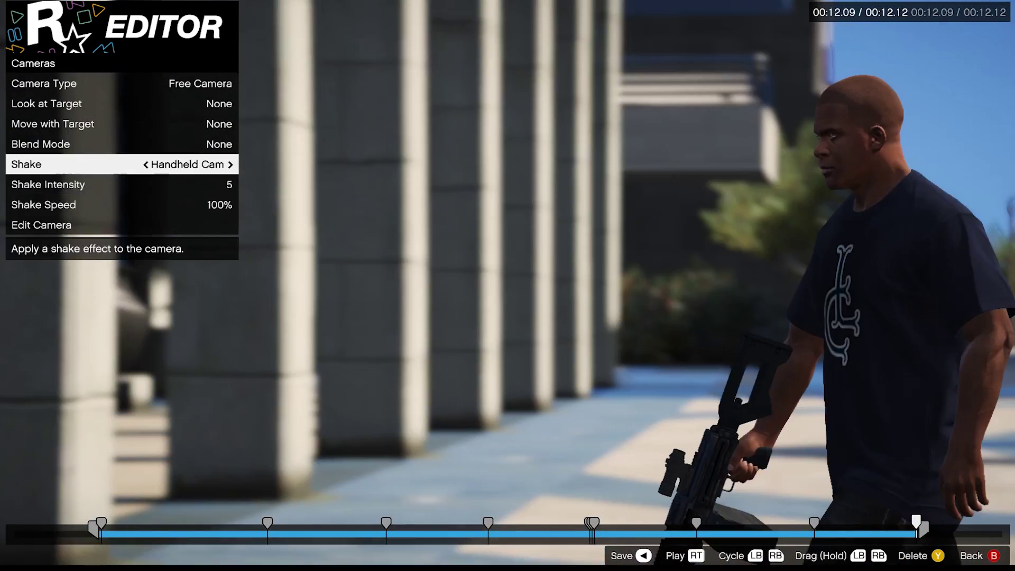
key(Right)
key(Down)
key(Right)
key(Right)
key(Right)
key(Right)
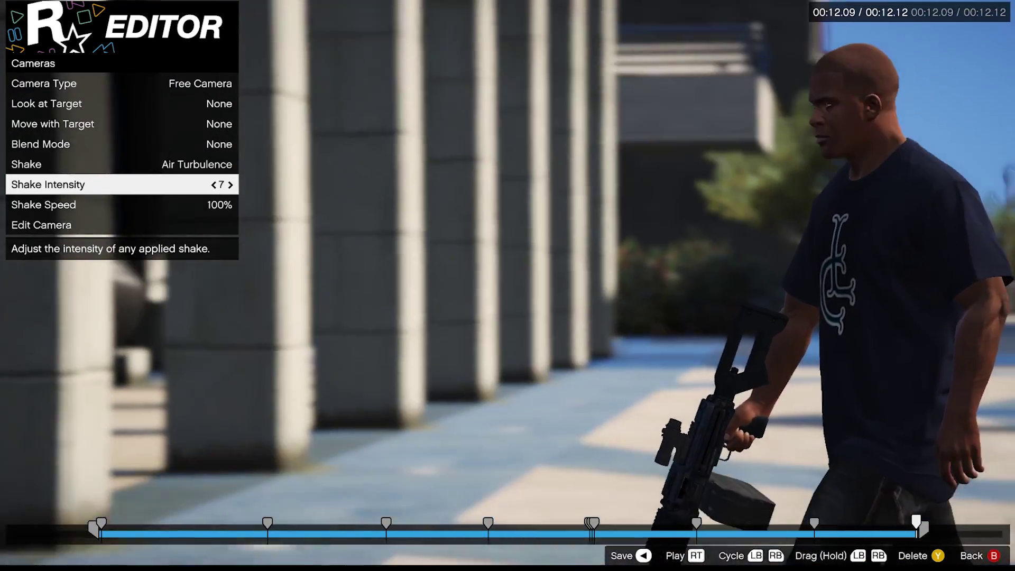
key(Down)
key(Left)
Set the camera Blend Mode to Smooth on the marker at 00:07.32
key(Escape)
key(Escape)
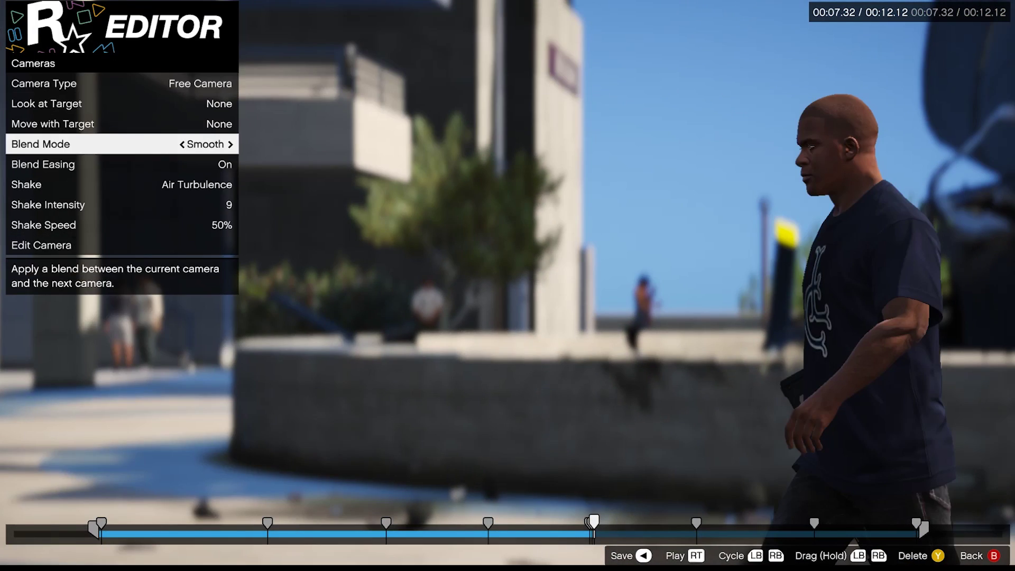
key(Right)
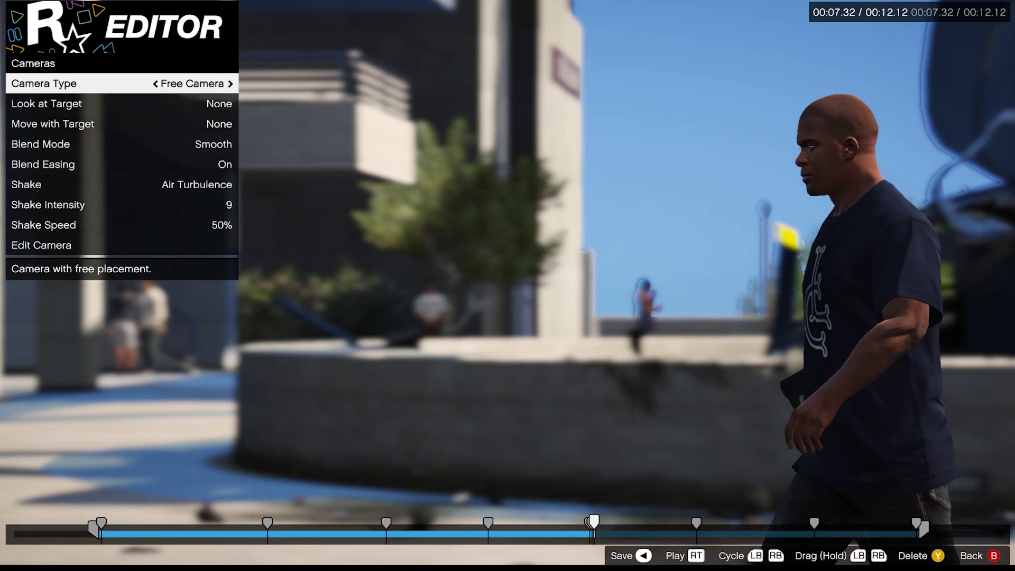
Review the blend, shake type and shake intensity settings of the camera on the marker at 00:07.32
key(Up)
key(Up)
key(Up)
key(Up)
key(Up)
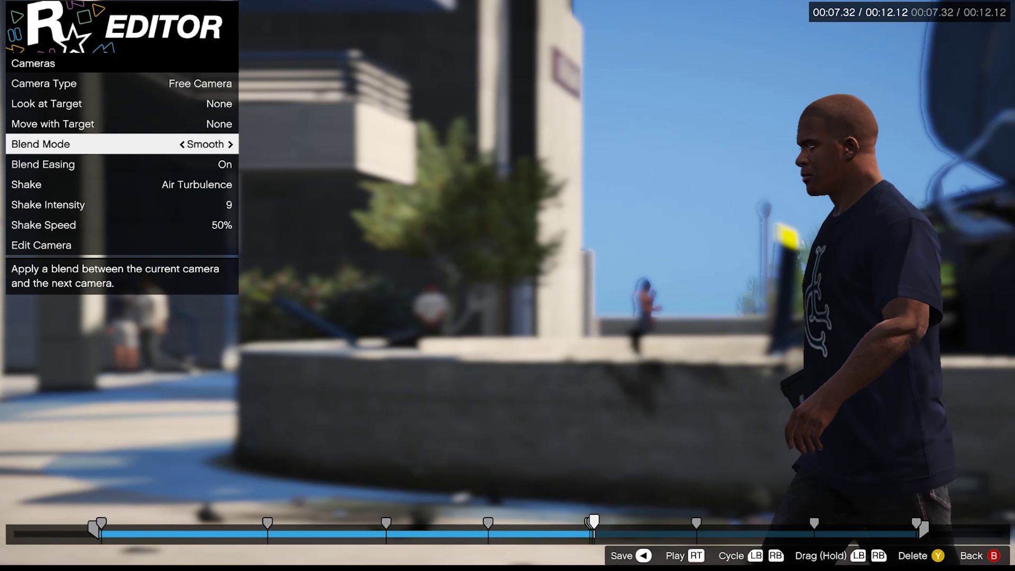
key(Down)
key(Down)
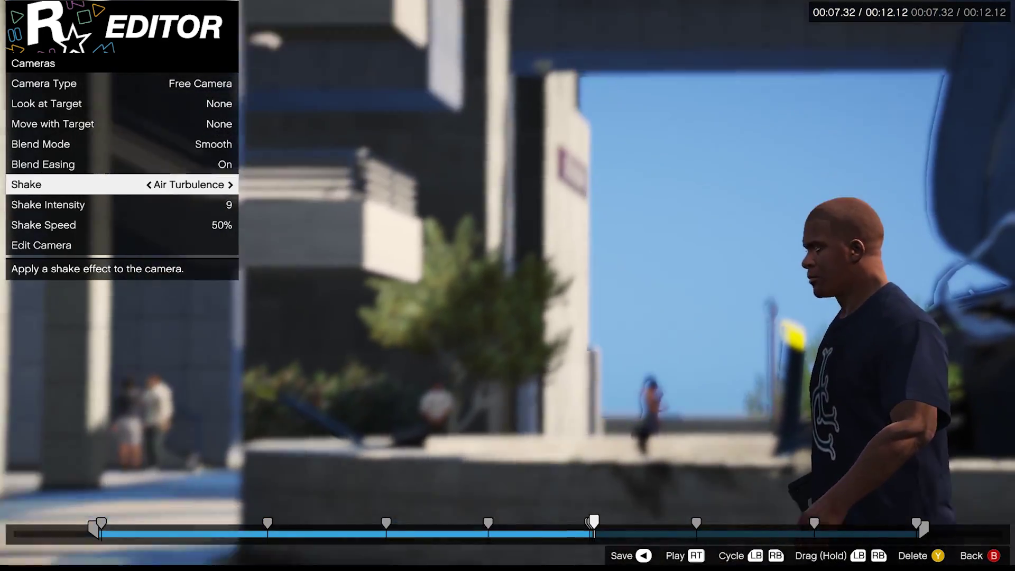
key(Down)
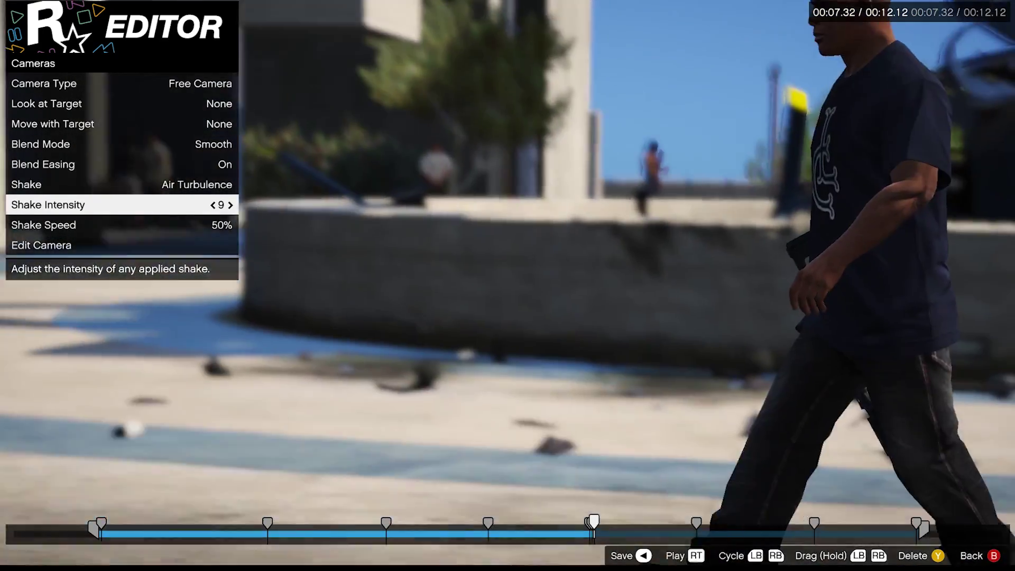